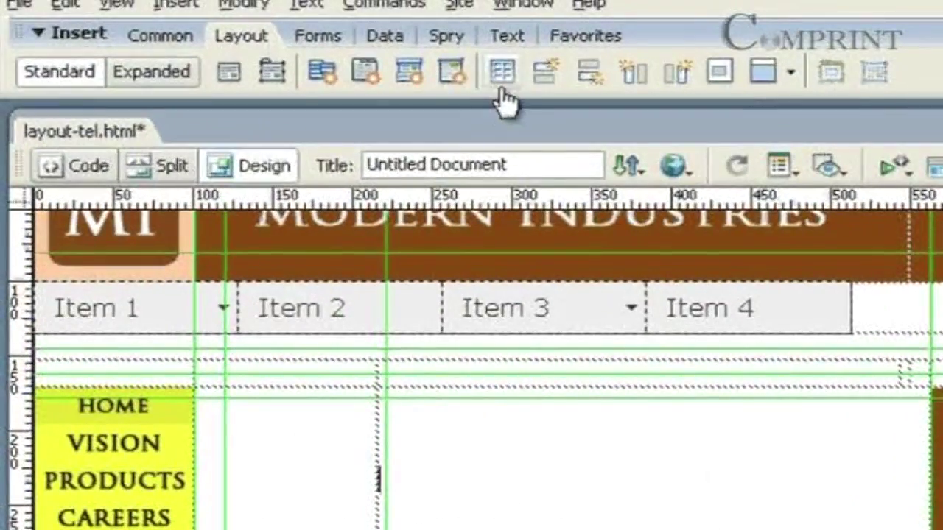
# - Insert a one-row, one-column table 400 pixels wide in the empty middle cell, and stretch it taller
pyautogui.click(502, 81)
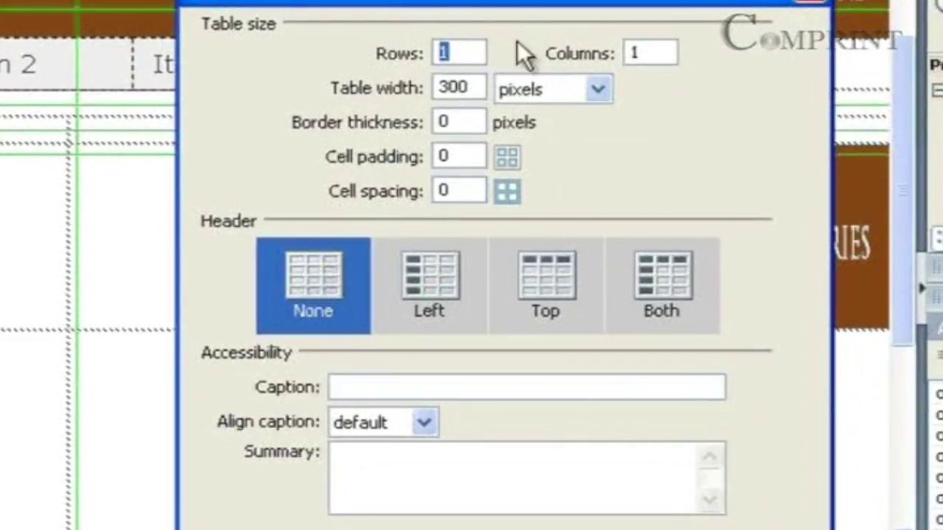
pyautogui.moveTo(457, 88); pyautogui.dragTo(369, 90)
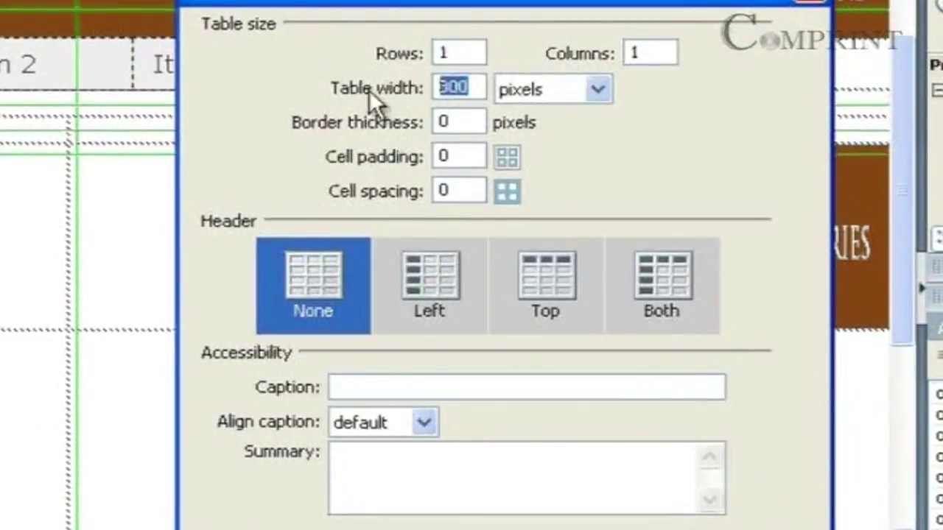
pyautogui.write('400')
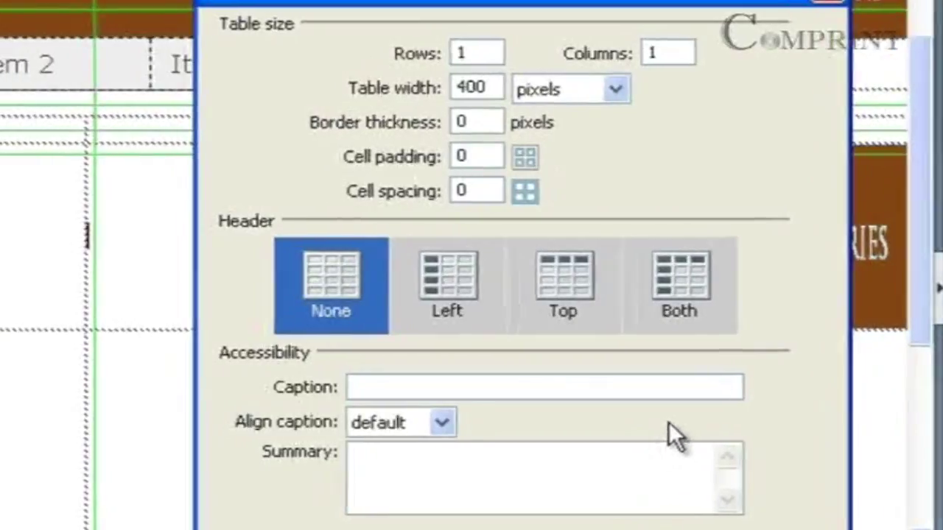
pyautogui.press('Return')
pyautogui.click(467, 229)
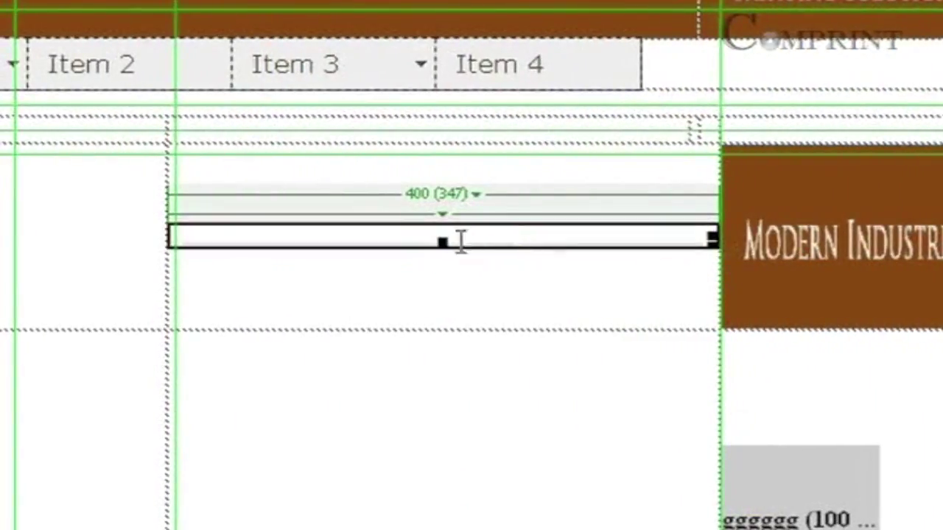
pyautogui.moveTo(708, 243); pyautogui.dragTo(707, 309)
# - Write in the table: "Modern Industries is one of the best industries in manufacture of spray paint booth. We manufacture different types of paint booths to cater"
pyautogui.click(359, 236)
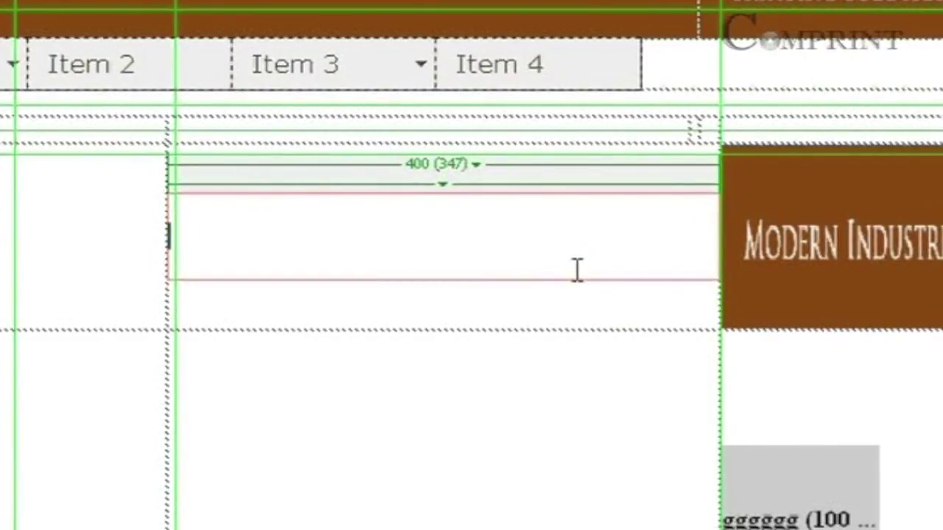
pyautogui.write('Modern ')
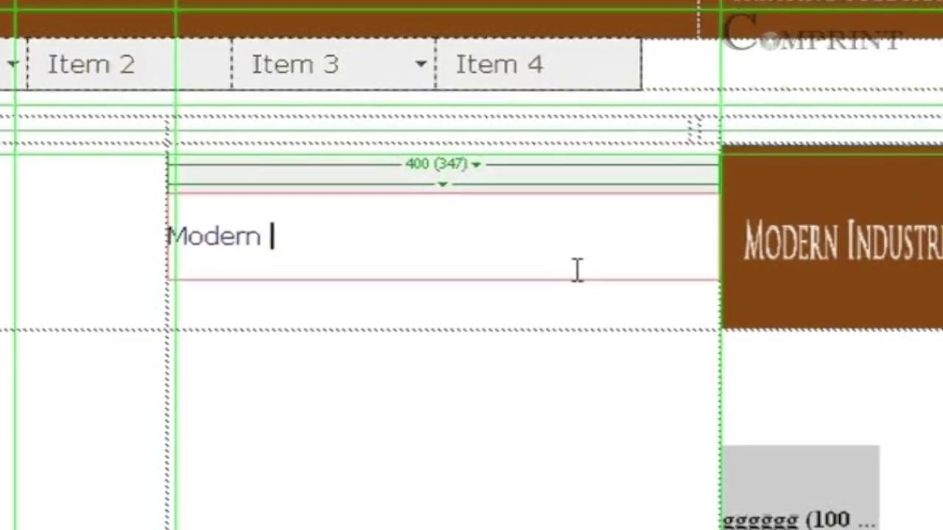
pyautogui.write('Industries')
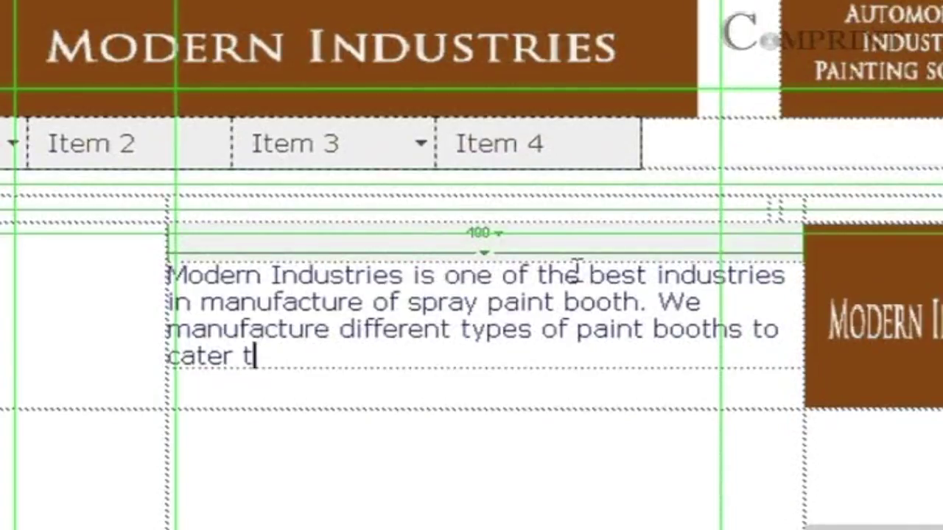
# - Complete the paragraph with "the needs of all industries and automobile sector.", correcting the misspelled "automobile"
pyautogui.write('he need')
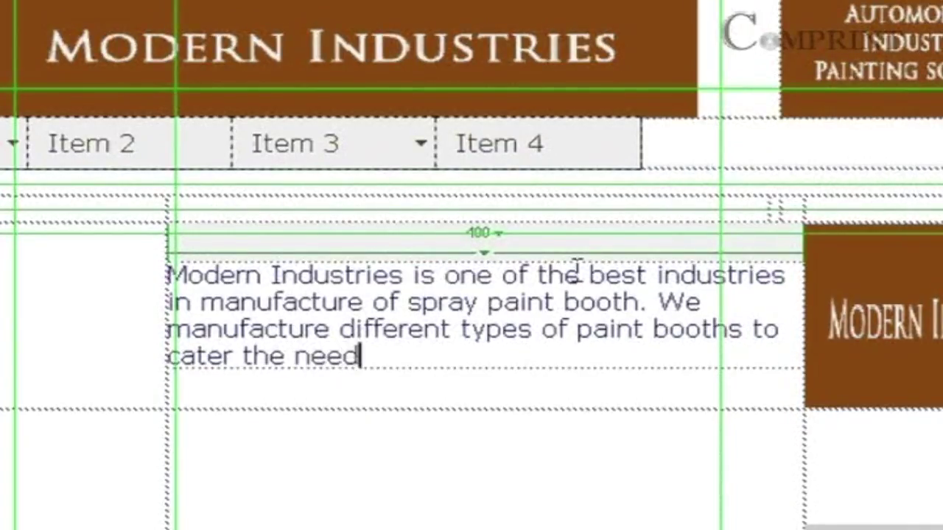
pyautogui.write('s of all ')
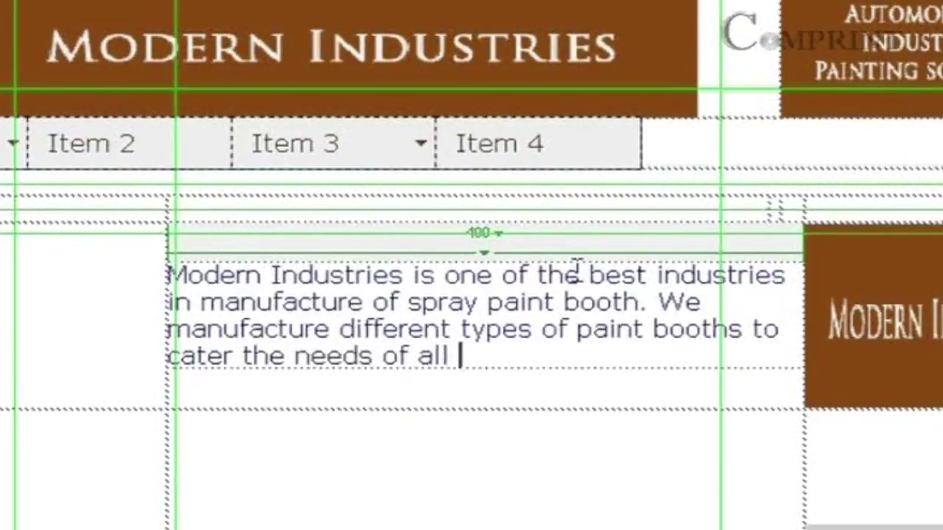
pyautogui.write('industries and mutomibile')
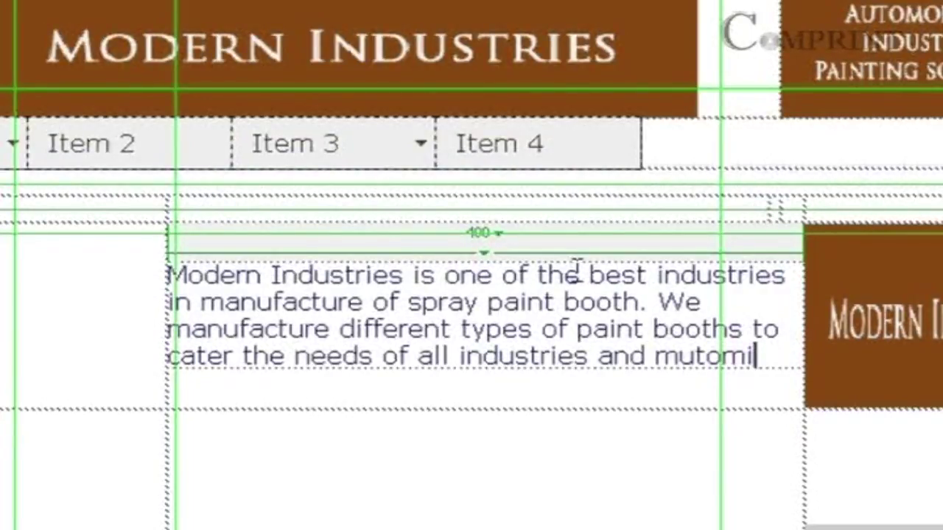
pyautogui.press('BackSpace')
pyautogui.press('BackSpace')
pyautogui.press('BackSpace')
pyautogui.press('BackSpace')
pyautogui.press('BackSpace')
pyautogui.press('BackSpace')
pyautogui.press('BackSpace')
pyautogui.press('BackSpace')
pyautogui.press('BackSpace')
pyautogui.press('BackSpace')
pyautogui.press('BackSpace')
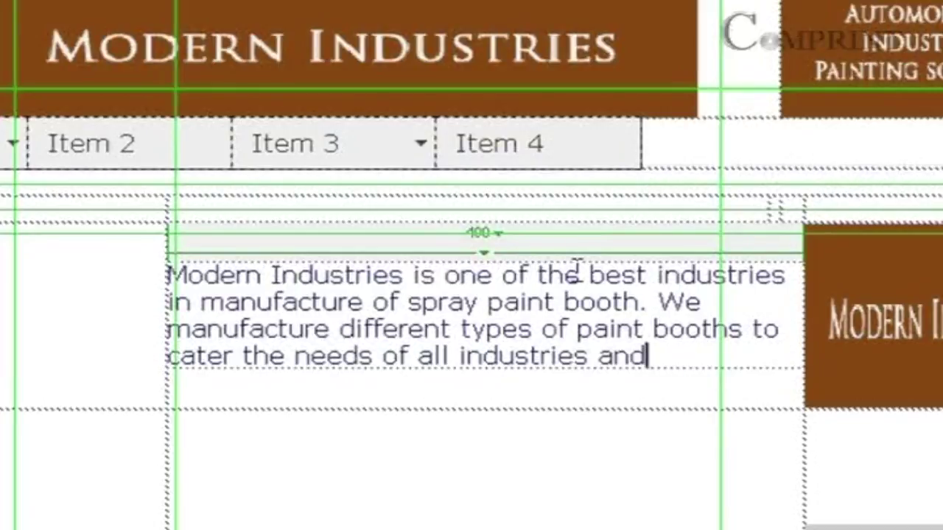
pyautogui.write('automobile')
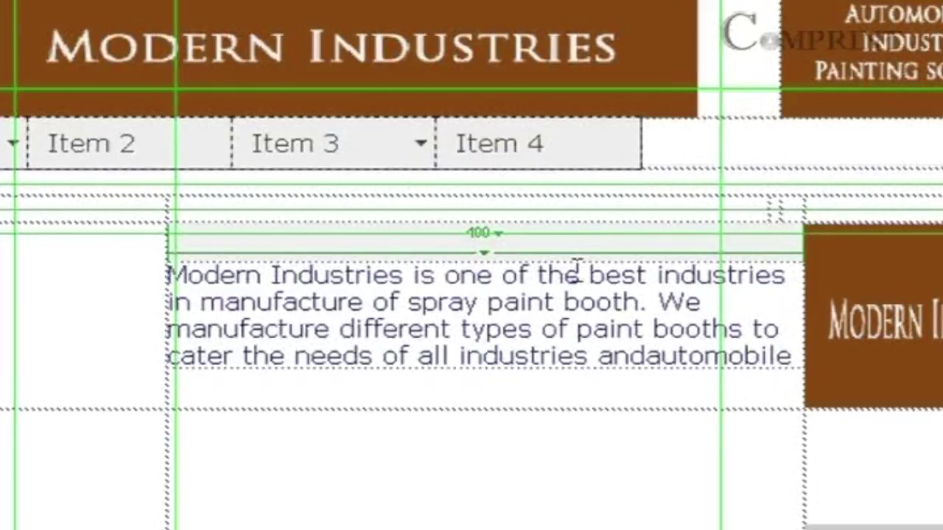
pyautogui.write('sector')
pyautogui.press('Left')
pyautogui.press('Left')
pyautogui.press('Left')
pyautogui.press('Left')
pyautogui.press('Left')
pyautogui.press('Left')
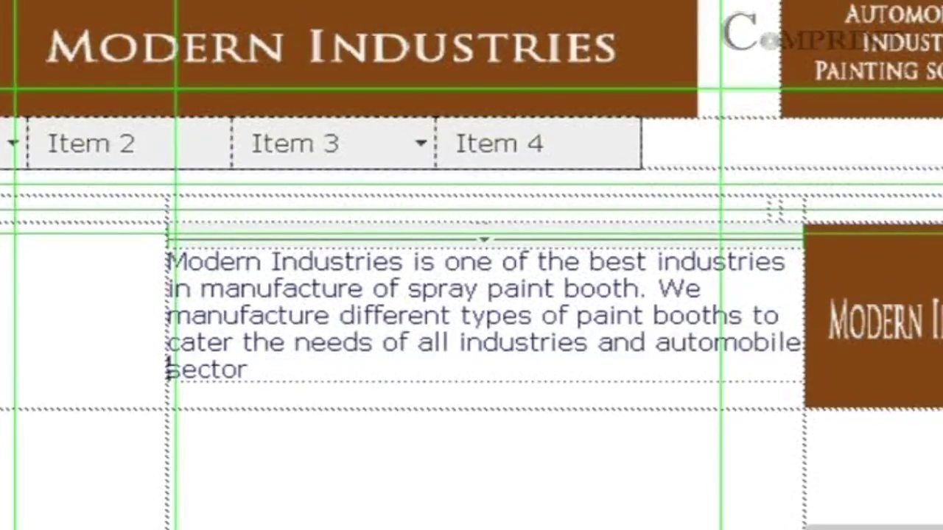
pyautogui.write('.')
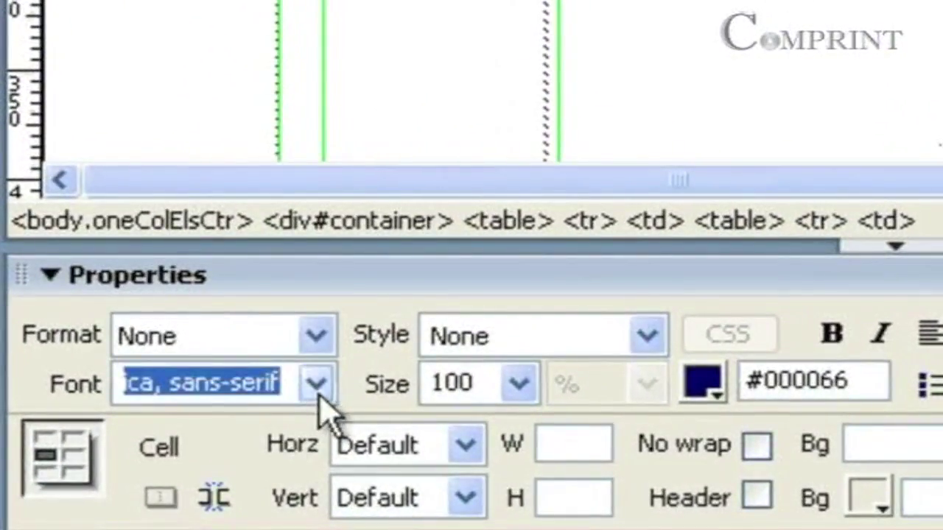
# - Set the font of the table text to "Verdana, Arial, Helvetica, sans-serif"
pyautogui.click(319, 394)
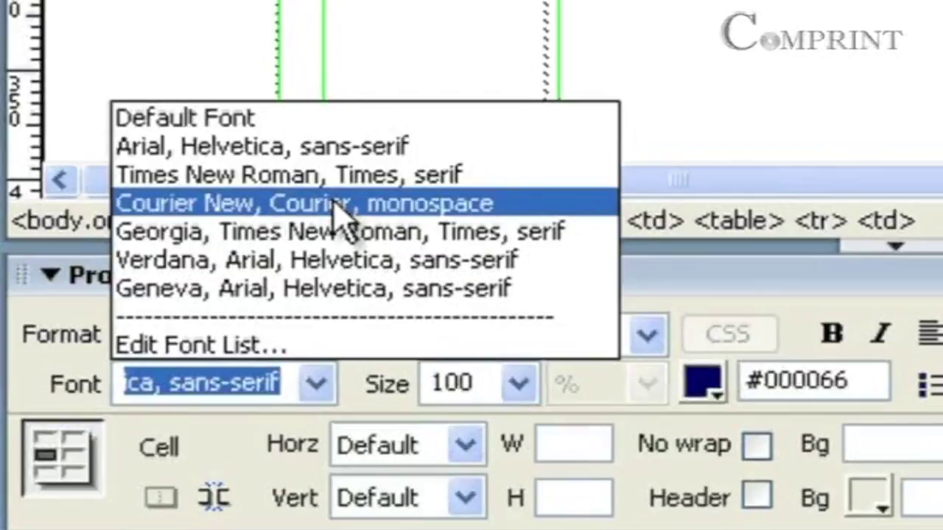
pyautogui.click(266, 268)
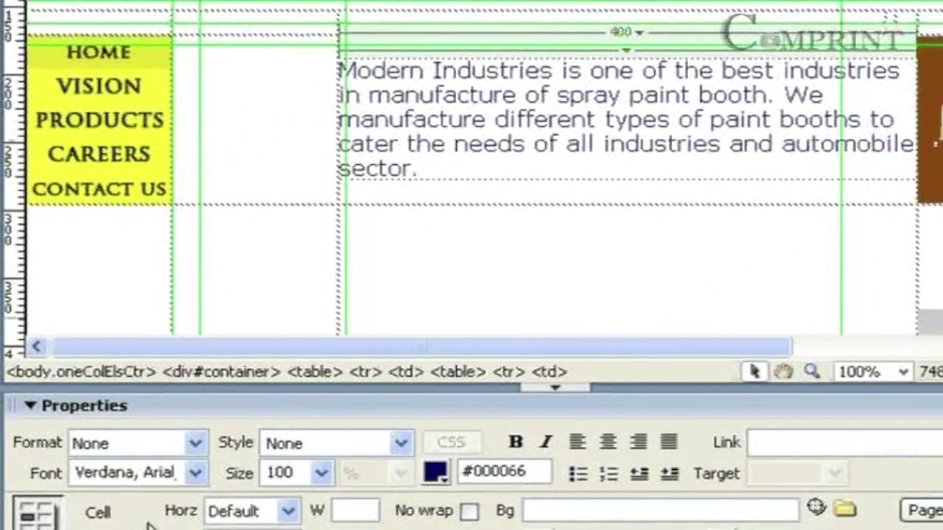
# - Select the whole paragraph and try the text sizes xx-small and x-small on it
pyautogui.click(321, 473)
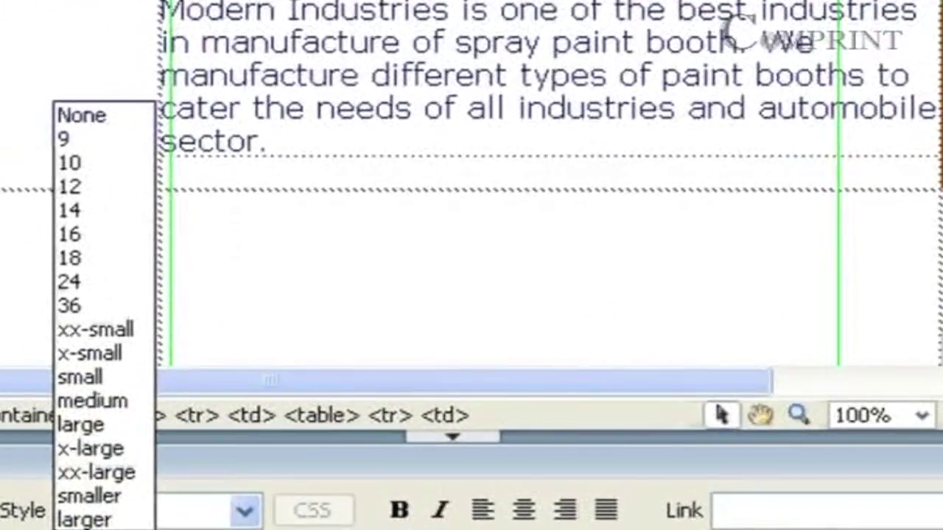
pyautogui.click(111, 337)
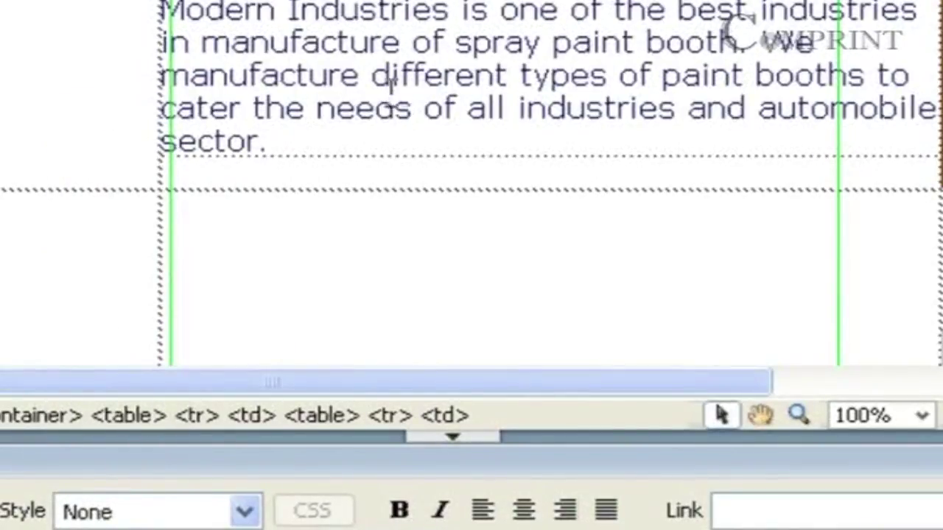
pyautogui.moveTo(280, 141); pyautogui.dragTo(153, 11)
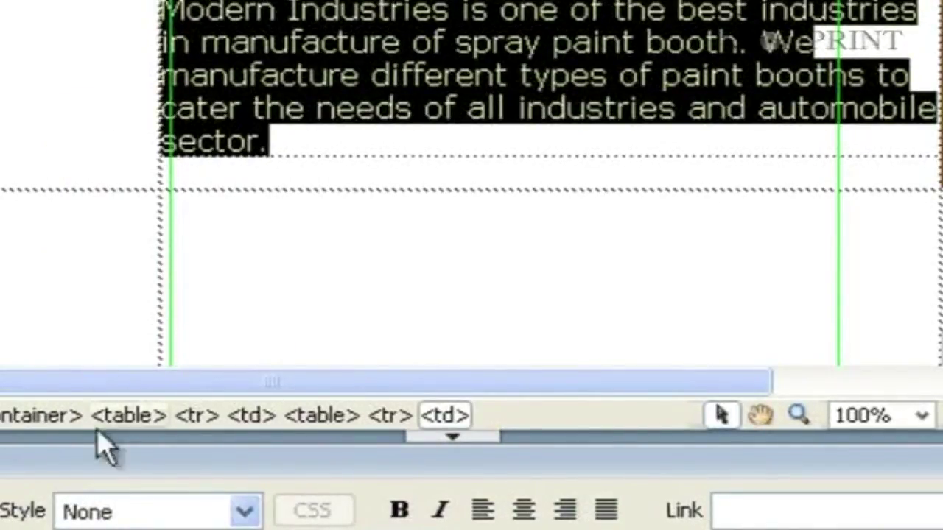
pyautogui.click(141, 529)
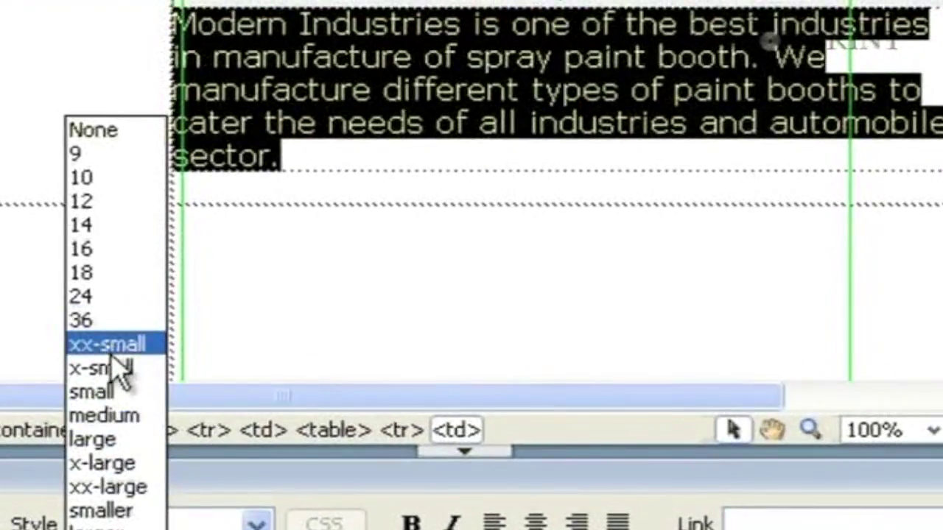
pyautogui.click(112, 351)
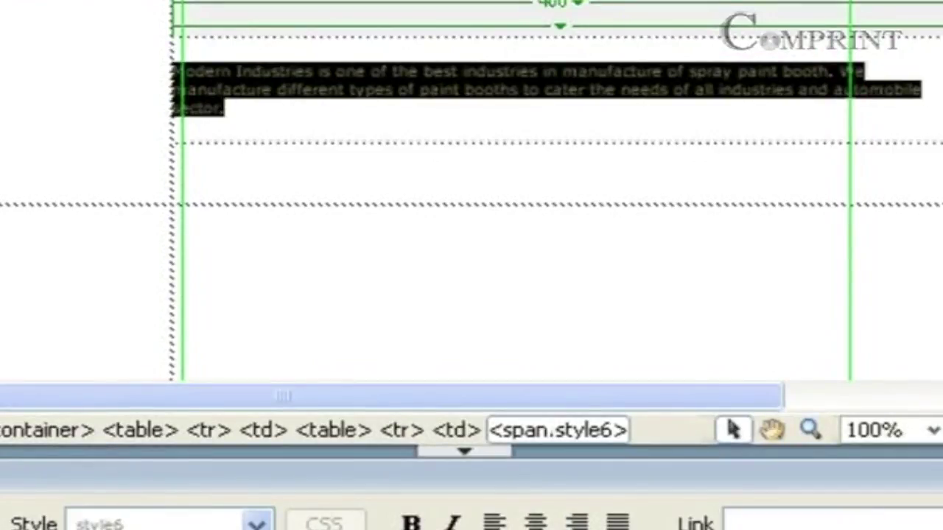
pyautogui.click(157, 529)
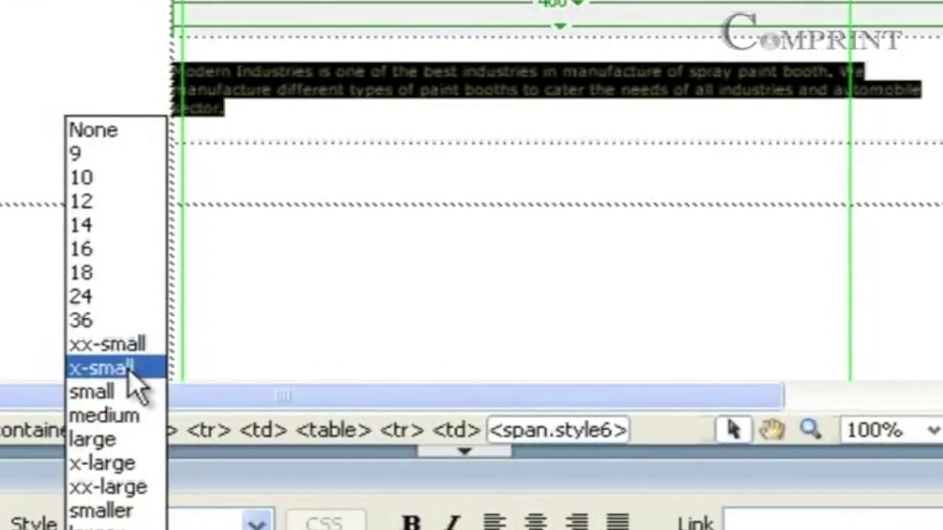
pyautogui.click(132, 370)
# - Set the selected paragraph's text size to medium
pyautogui.click(157, 527)
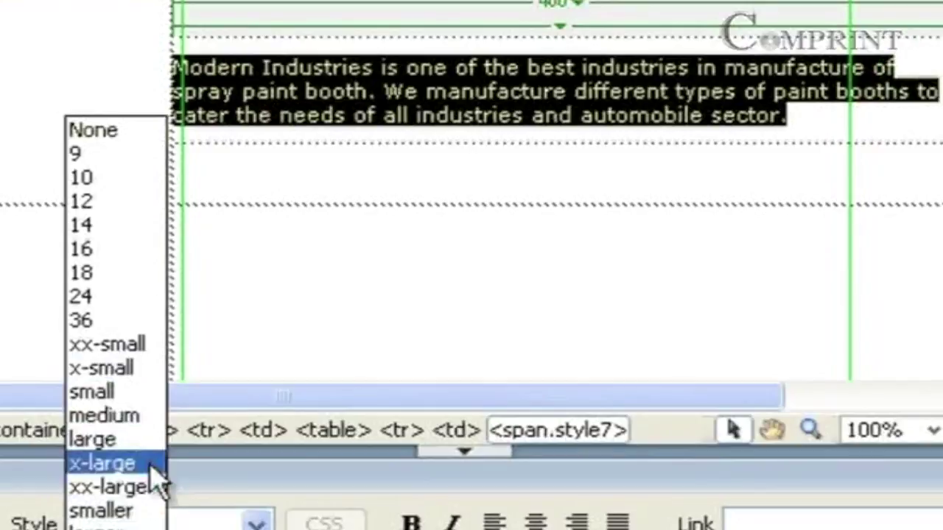
pyautogui.click(103, 417)
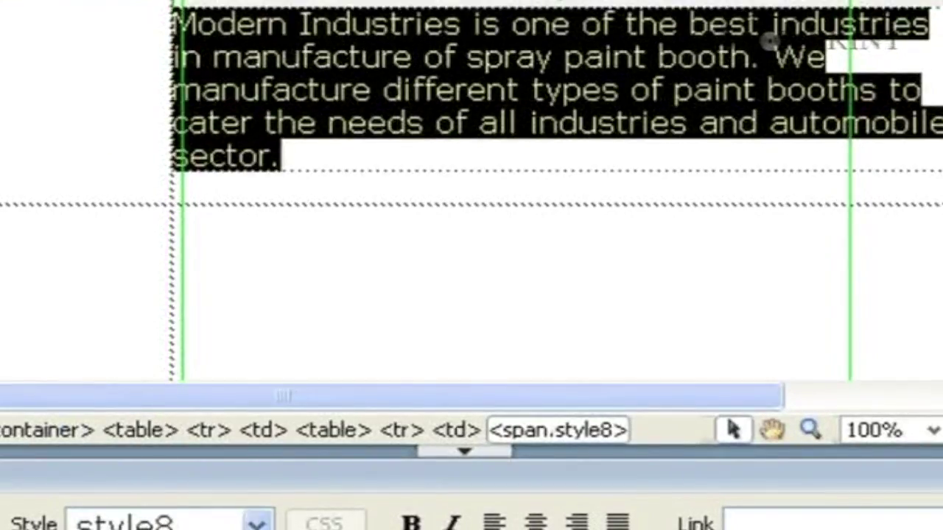
pyautogui.click(157, 527)
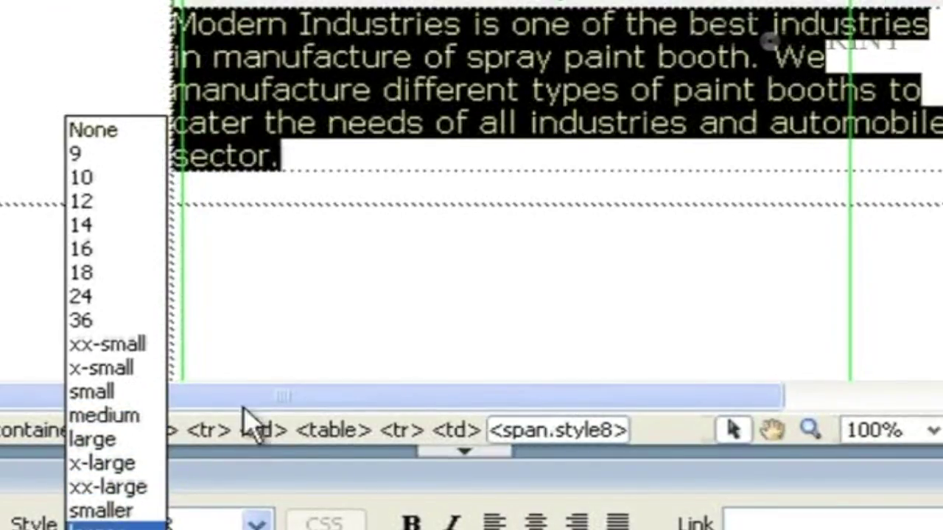
pyautogui.click(234, 339)
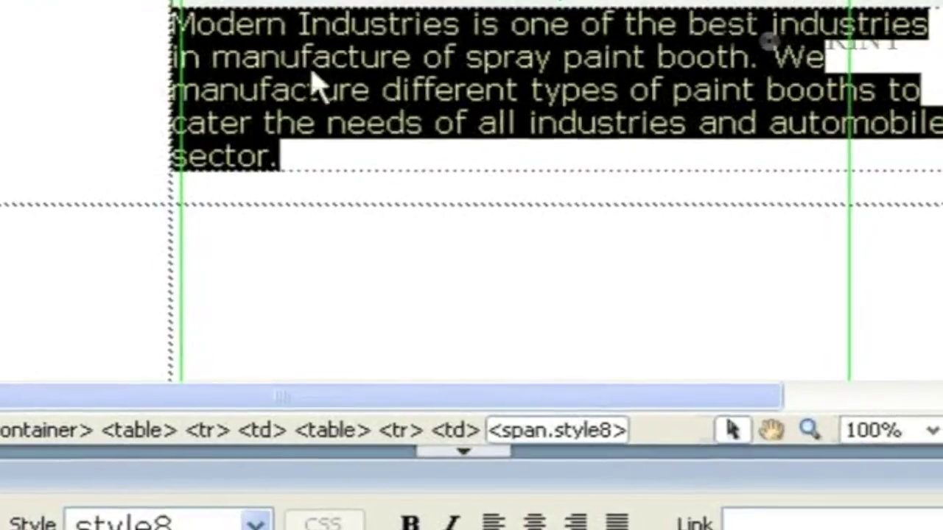
# - Select the whole paragraph again, change its text colour to dark maroon, and deselect it
pyautogui.click(313, 57)
pyautogui.moveTo(213, 160); pyautogui.dragTo(93, 93)
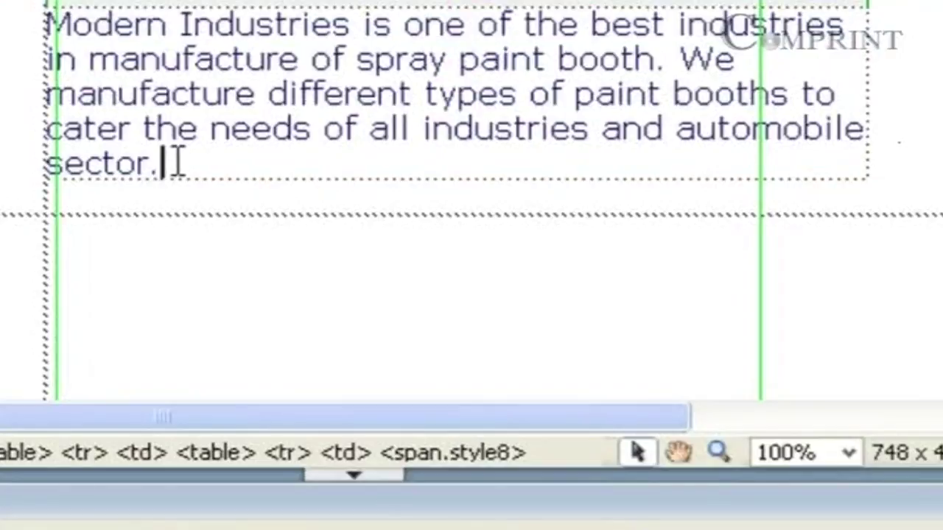
pyautogui.moveTo(14, 29); pyautogui.dragTo(17, 25)
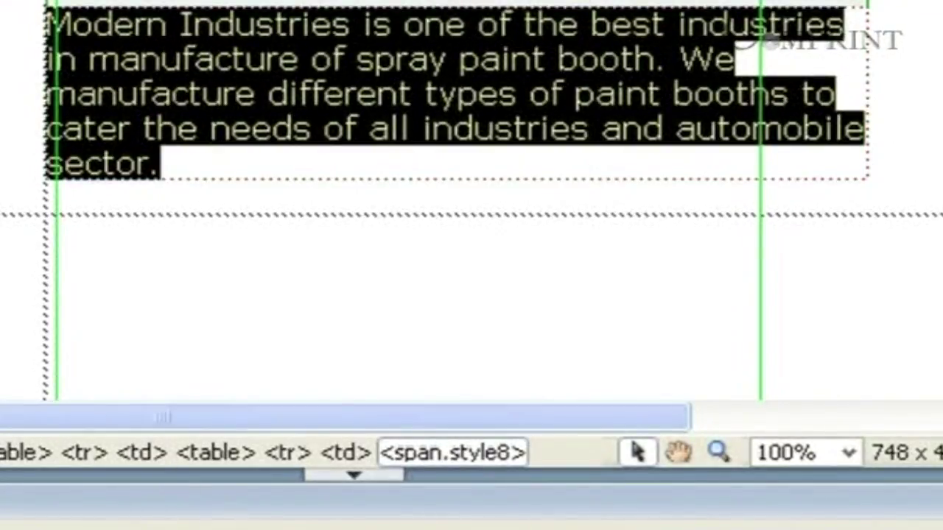
pyautogui.click(174, 527)
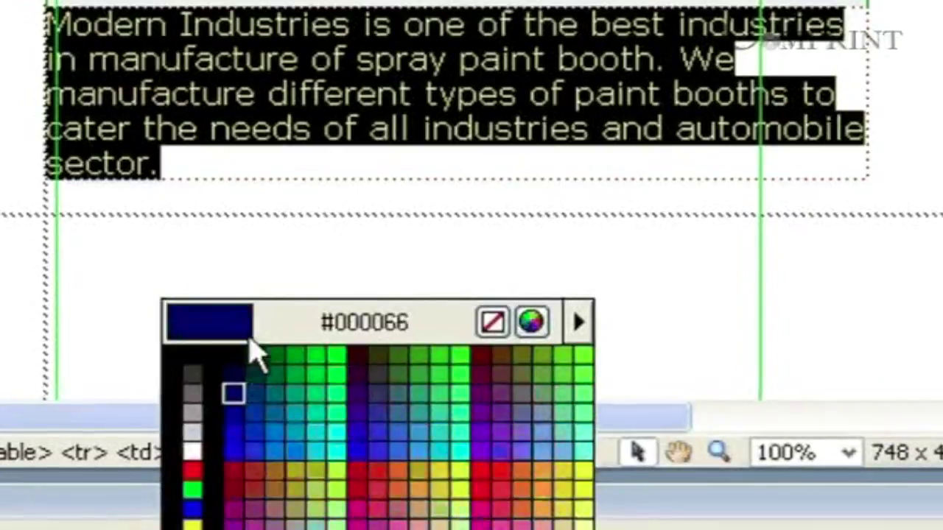
pyautogui.click(480, 351)
pyautogui.click(283, 168)
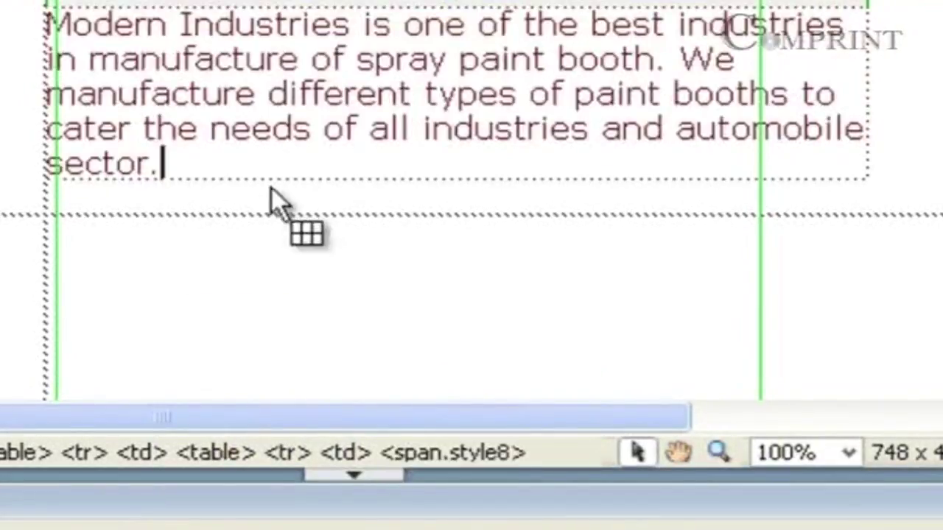
# - Try bold and italic formatting on the whole paragraph, and remove both formats again
pyautogui.click(173, 155)
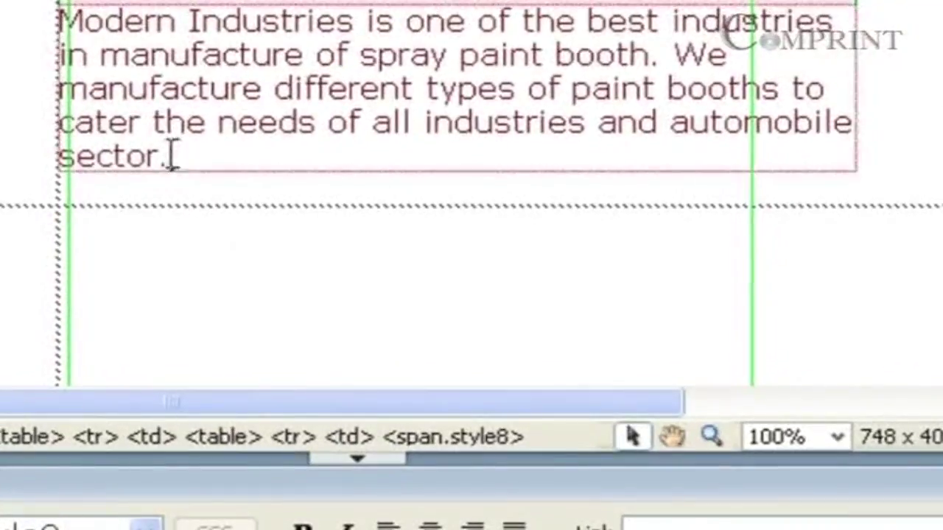
pyautogui.moveTo(179, 147); pyautogui.dragTo(42, 21)
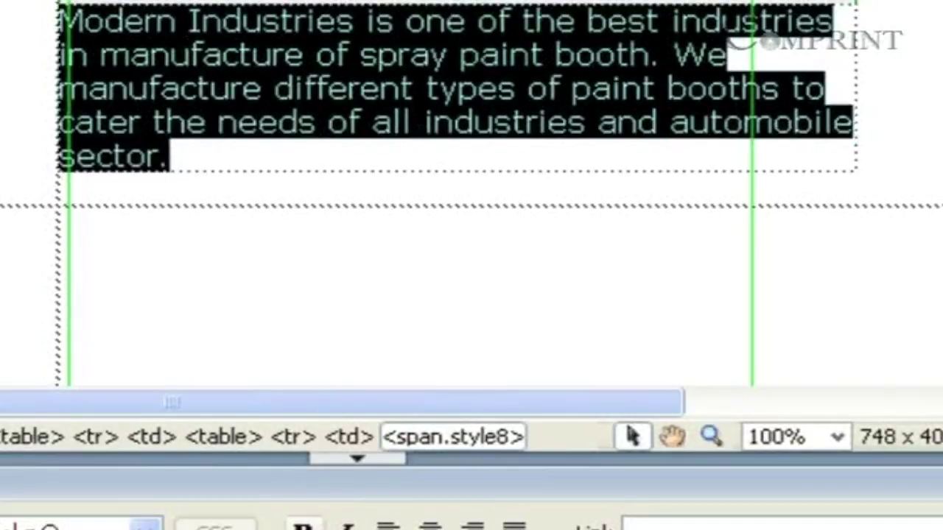
pyautogui.click(302, 524)
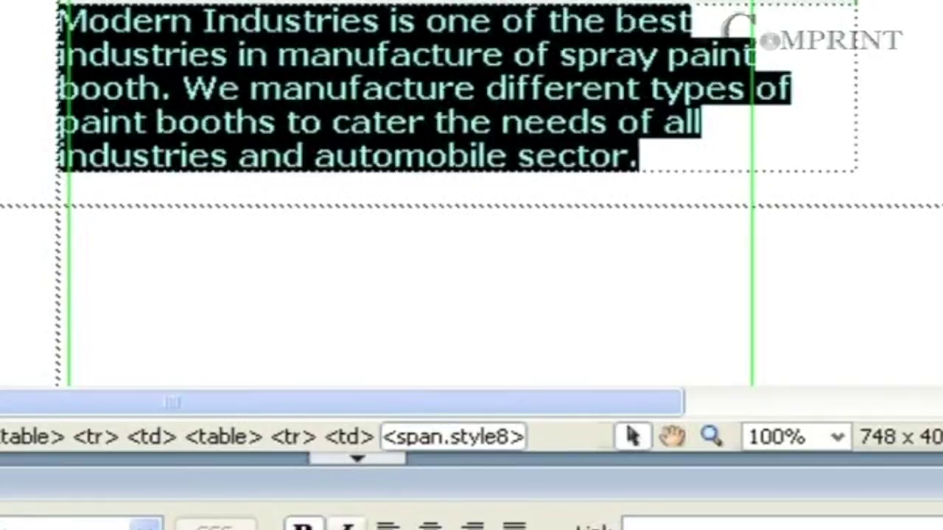
pyautogui.click(346, 526)
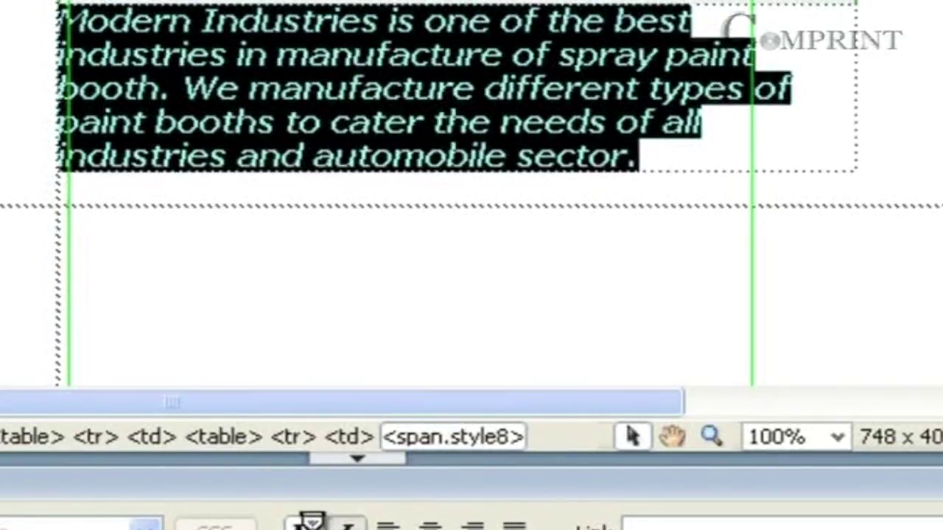
pyautogui.click(346, 526)
pyautogui.click(303, 525)
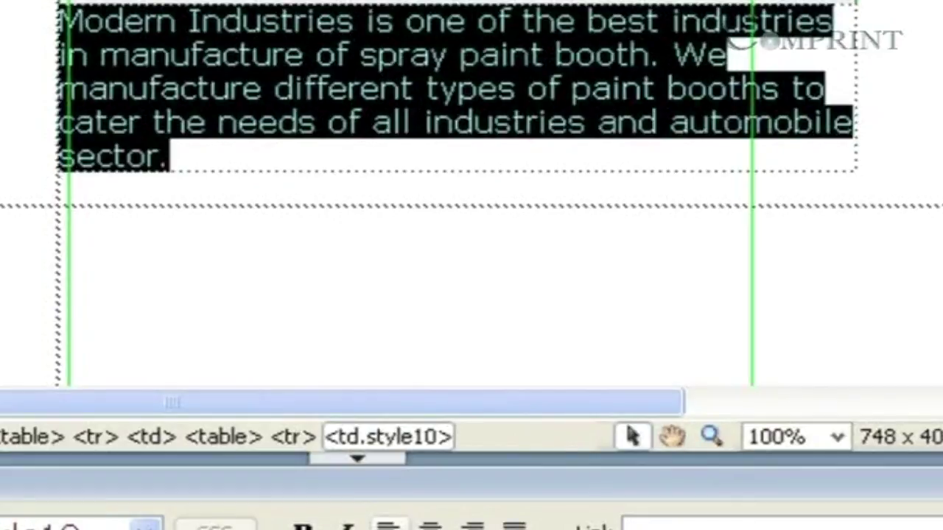
# - Try centre, right and justified alignment on the selected paragraph, and set it back to left alignment
pyautogui.click(388, 527)
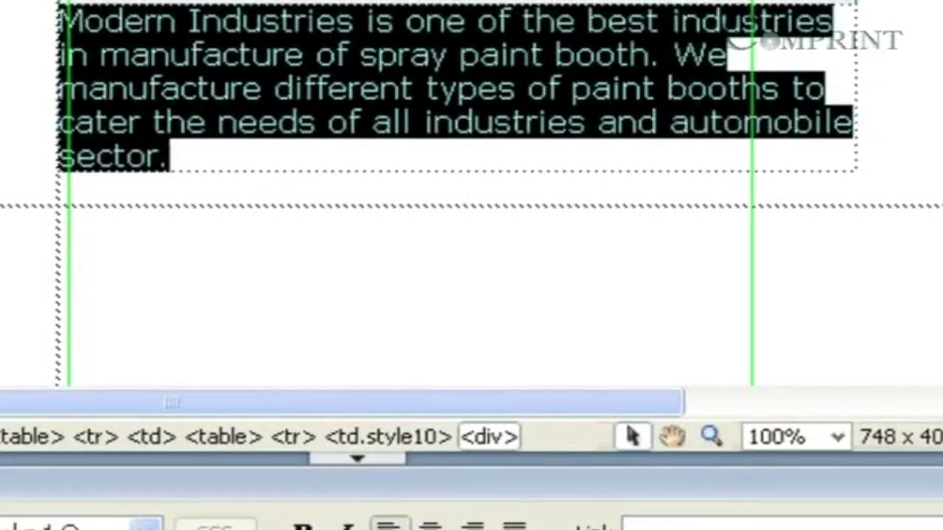
pyautogui.click(430, 526)
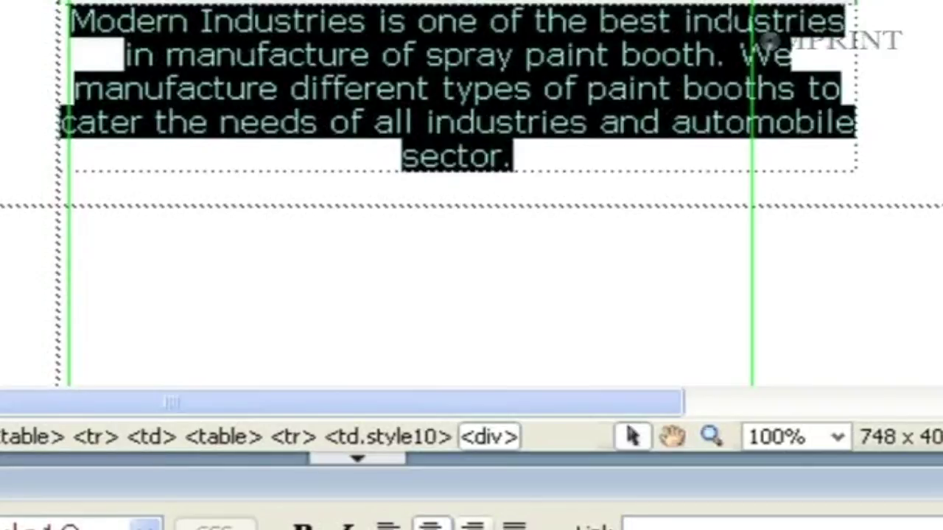
pyautogui.click(474, 527)
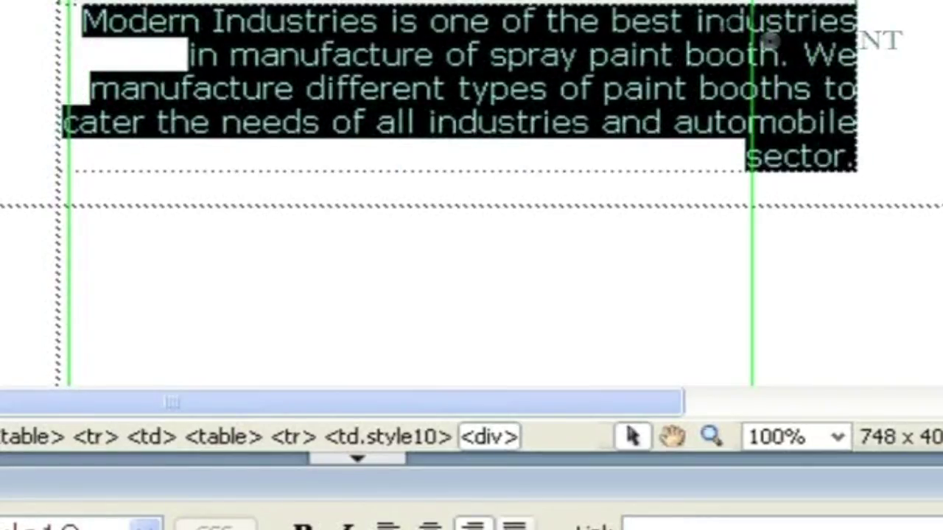
pyautogui.click(514, 527)
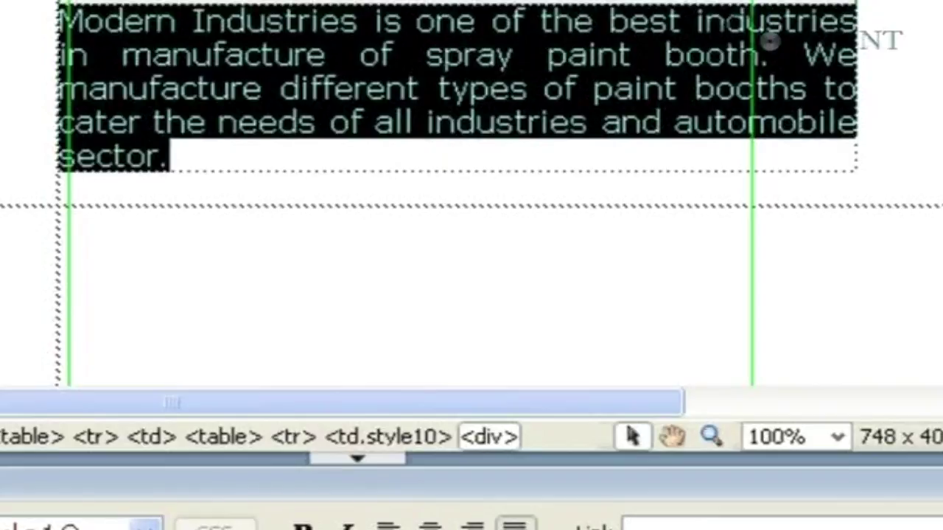
pyautogui.click(392, 527)
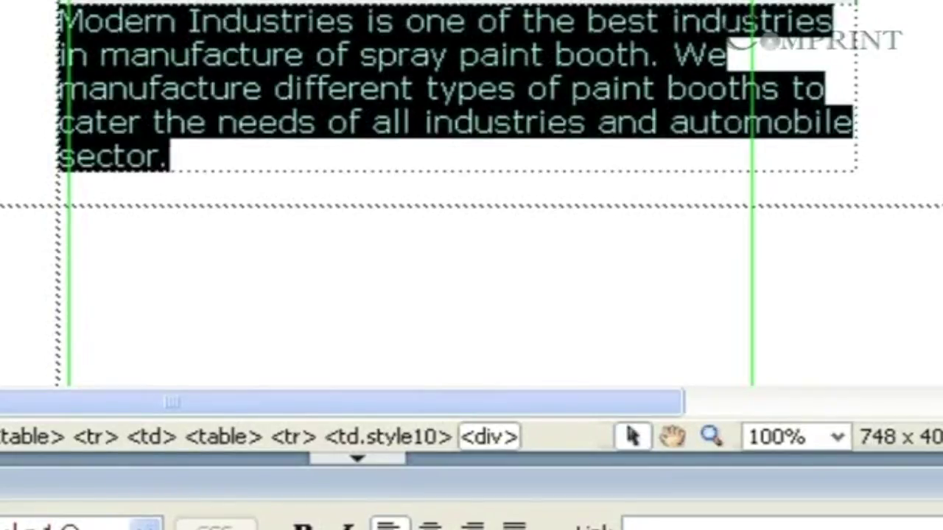
# - Try a bulleted list, a numbered list and deeper indents on the paragraph, and outdent it back to plain text
pyautogui.click(389, 529)
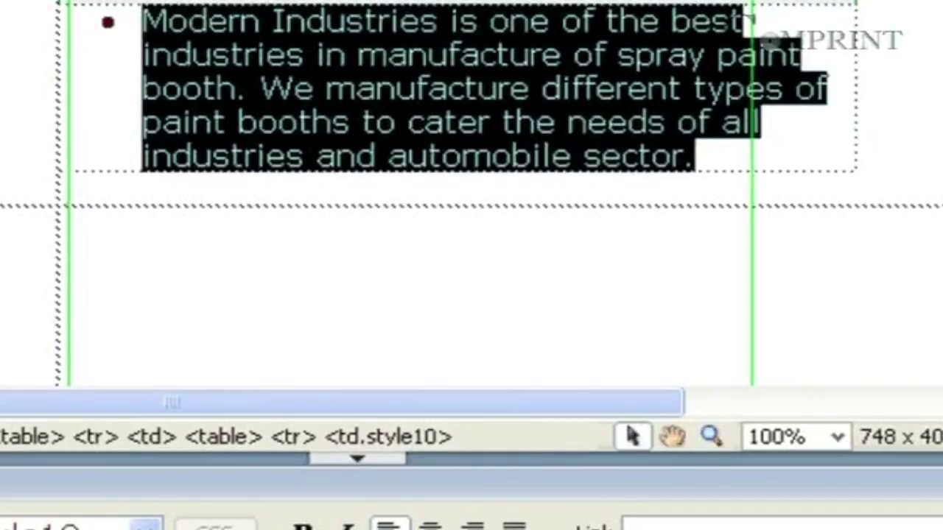
pyautogui.hotkey('ctrl', 'alt', ']')
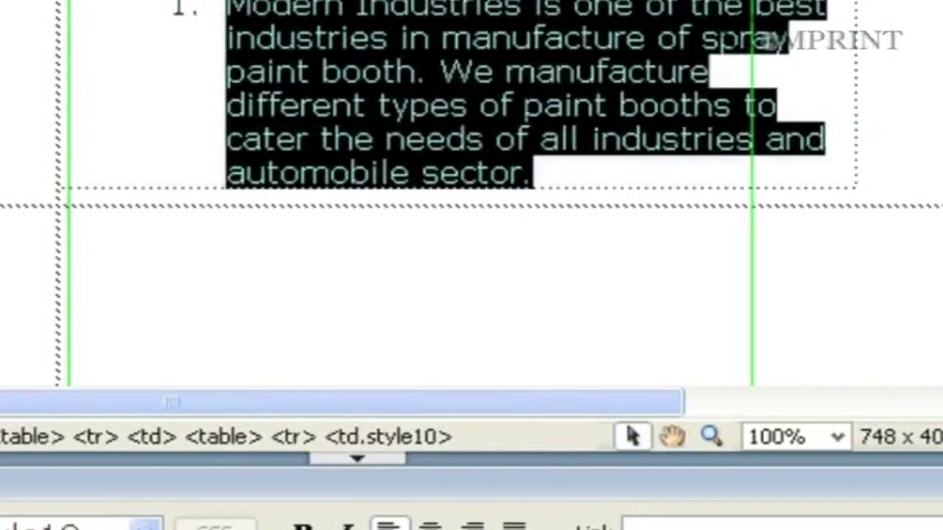
pyautogui.hotkey('ctrl', 'alt', ']')
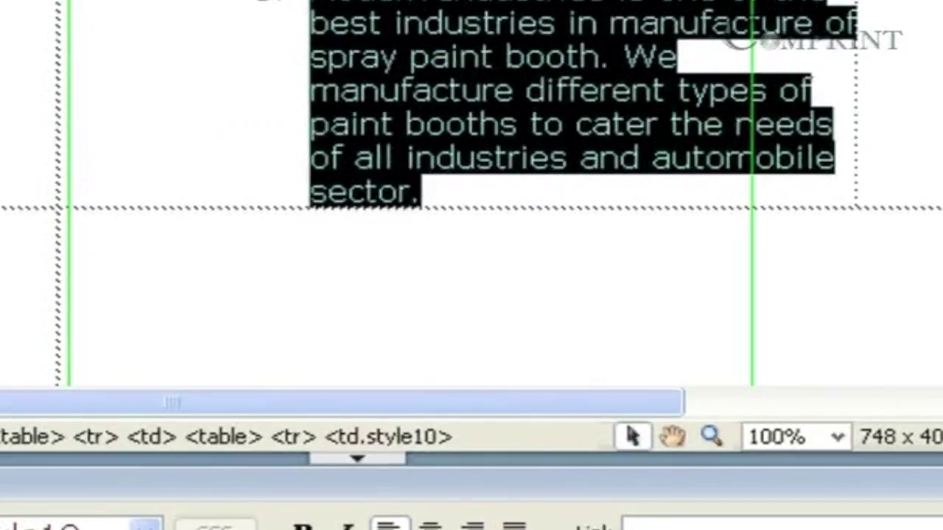
pyautogui.hotkey('ctrl', 'alt', '[')
pyautogui.hotkey('ctrl', 'alt', '[')
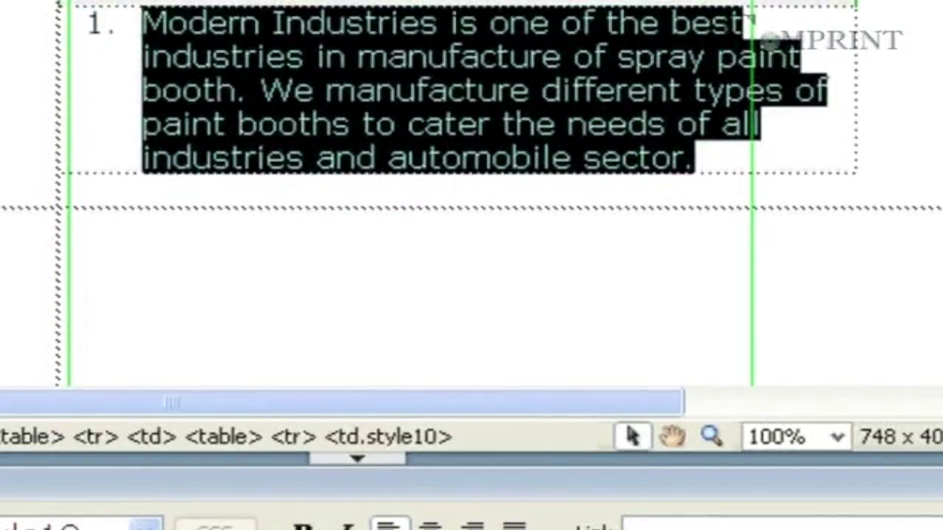
pyautogui.hotkey('ctrl', 'alt', '[')
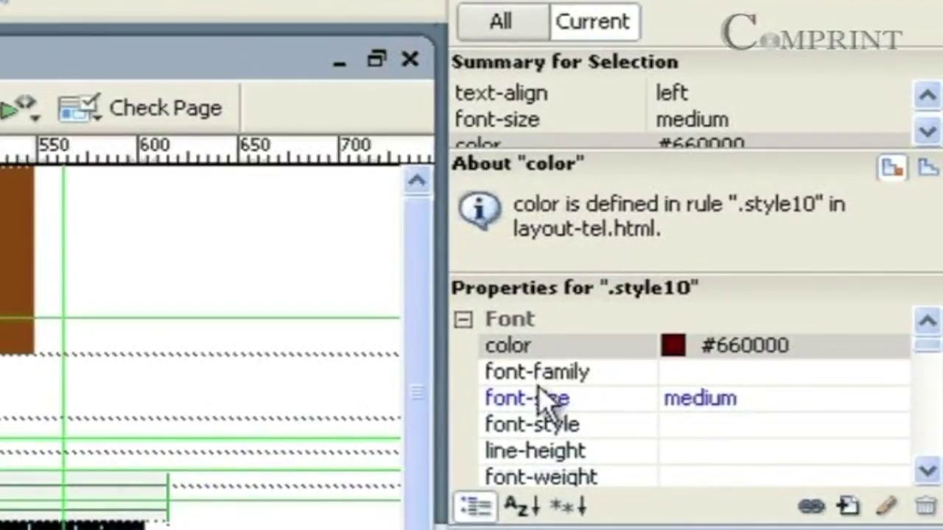
# - Examine the font properties available for the paragraph's .style10 rule, including font-style and line-height
pyautogui.click(933, 369)
pyautogui.scroll(-5, 934, 371)
pyautogui.scroll(8, 933, 361)
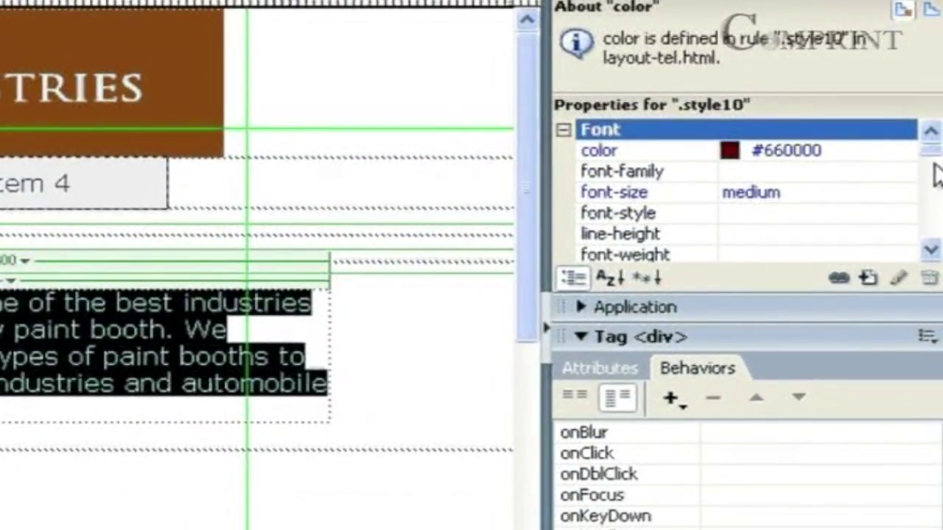
pyautogui.moveTo(932, 154)
pyautogui.mouseDown()
pyautogui.moveTo(934, 168)
pyautogui.moveTo(933, 157)
pyautogui.mouseUp()
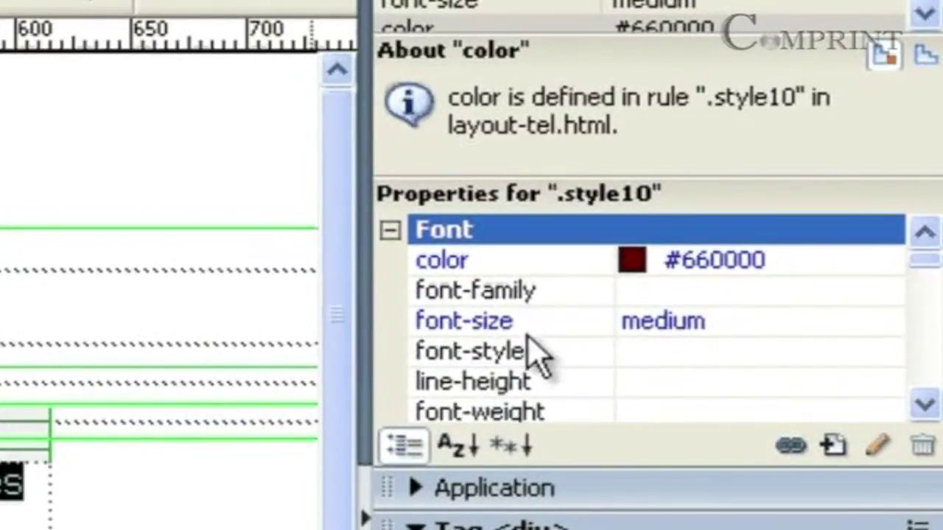
pyautogui.click(820, 352)
pyautogui.click(883, 361)
pyautogui.click(883, 361)
pyautogui.click(806, 384)
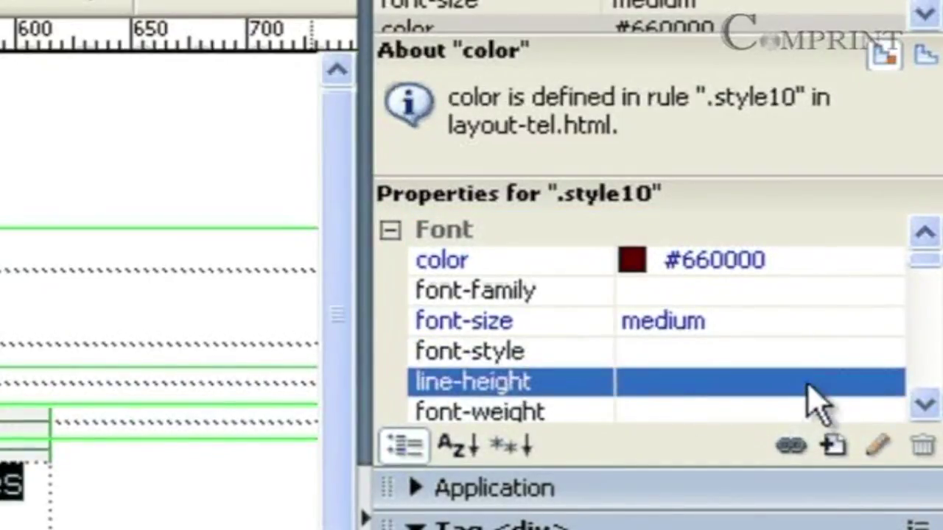
# - Set the font-weight of the .style10 rule to 300 and deselect the paragraph
pyautogui.click(922, 405)
pyautogui.click(442, 352)
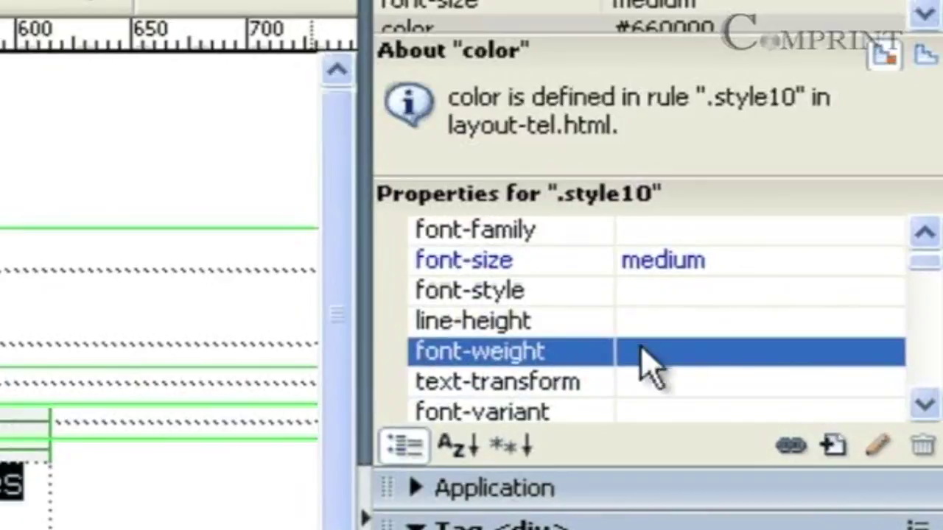
pyautogui.click(737, 354)
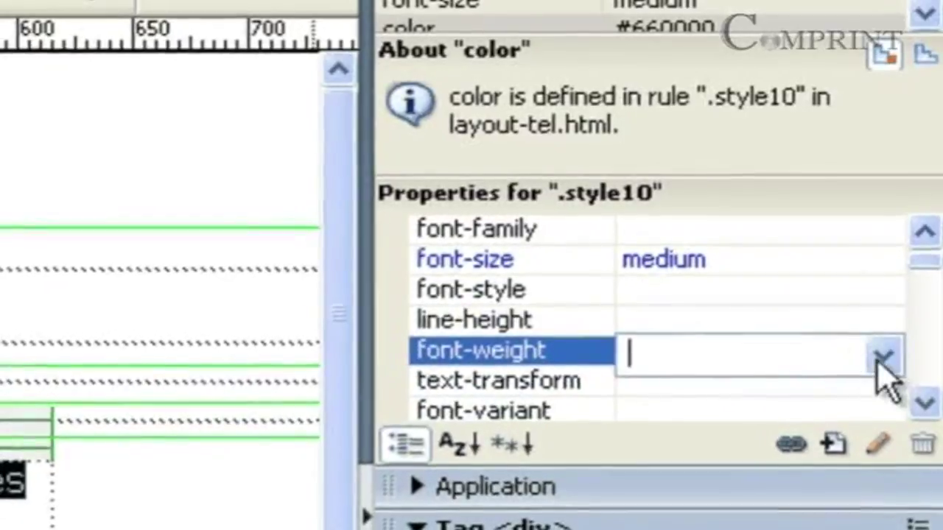
pyautogui.click(884, 358)
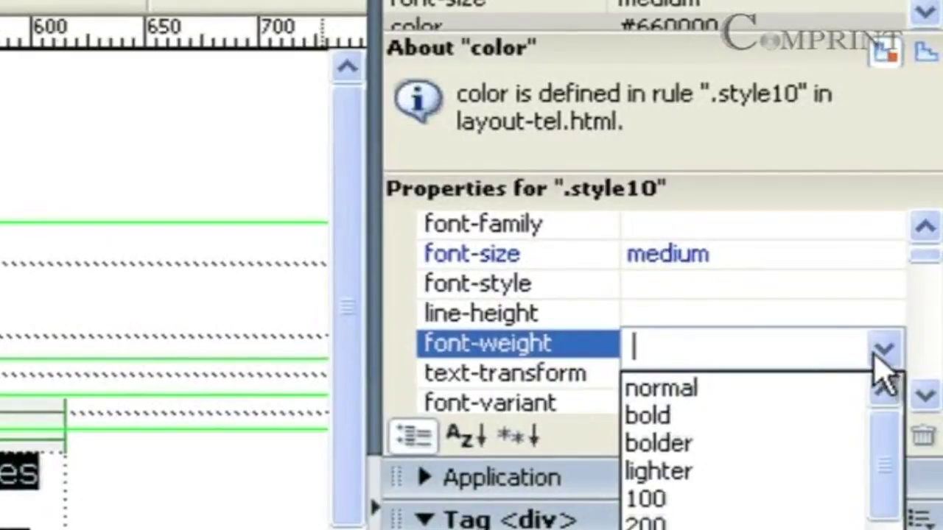
pyautogui.click(655, 529)
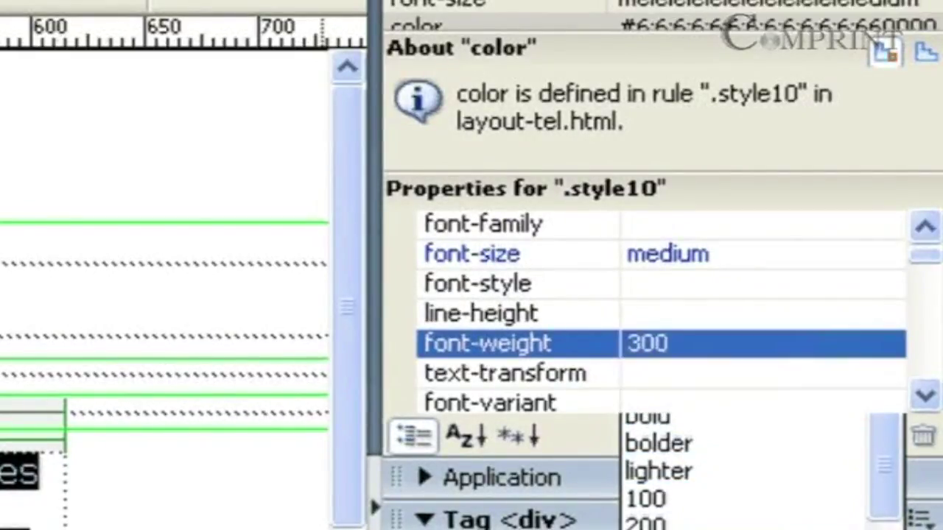
pyautogui.click(53, 503)
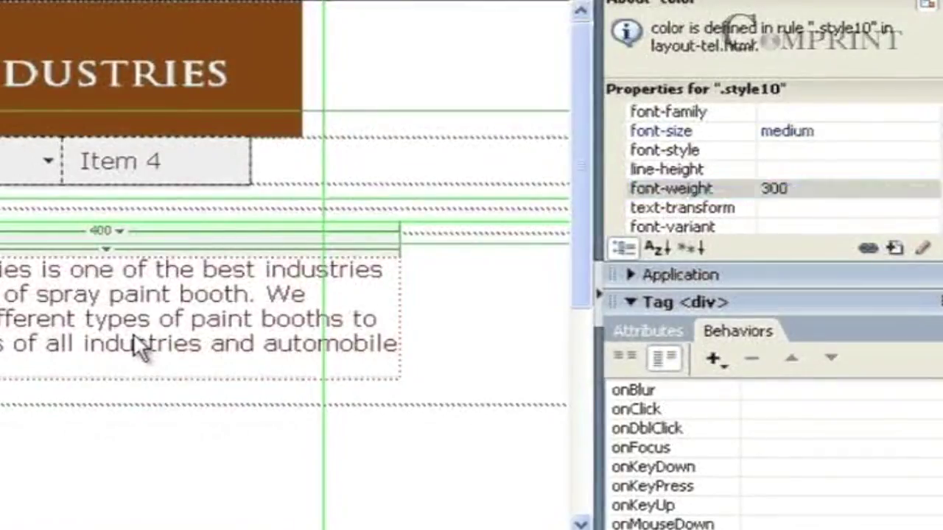
# - Select the whole paragraph again and set its font-weight to 700 in the .style10 rule
pyautogui.click(134, 339)
pyautogui.moveTo(1, 269); pyautogui.dragTo(2, 273)
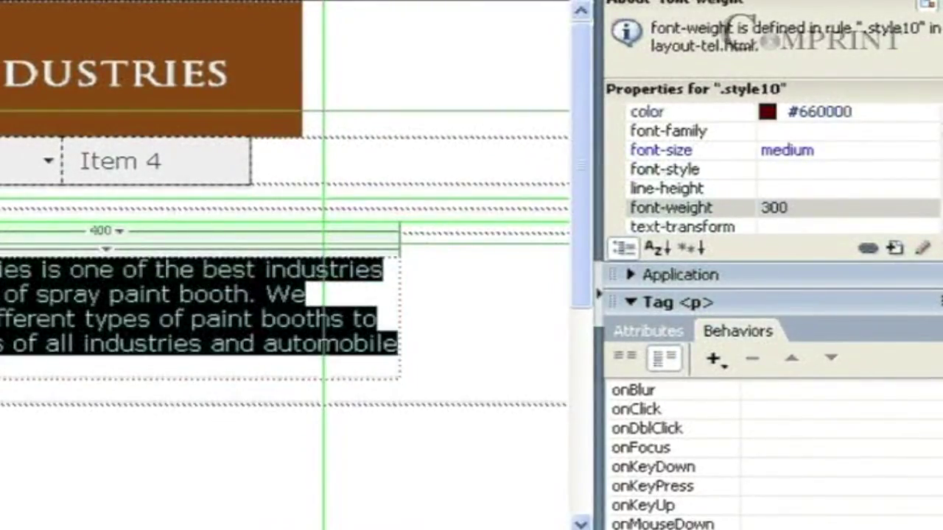
pyautogui.click(920, 213)
pyautogui.click(925, 210)
pyautogui.click(840, 329)
pyautogui.click(840, 328)
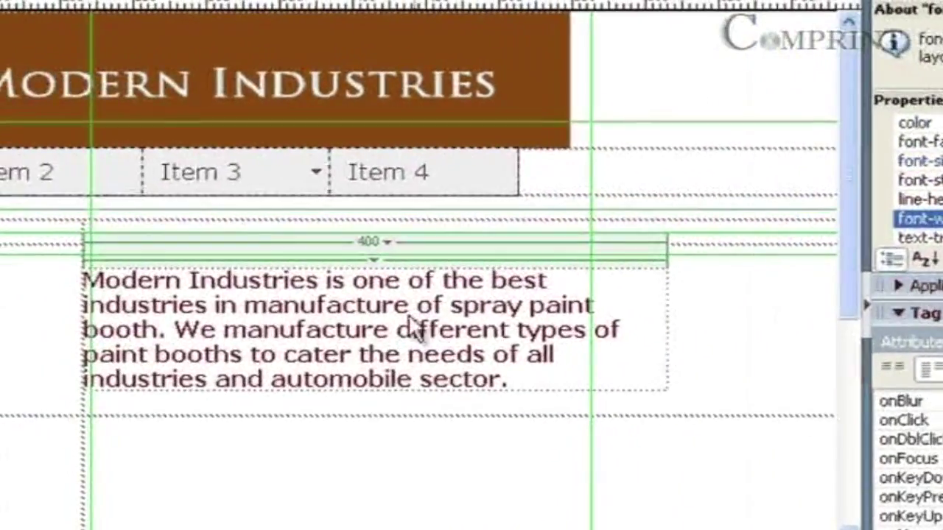
# - Reselect the whole paragraph and set the font-weight of the .style10 rule to normal
pyautogui.moveTo(523, 381); pyautogui.dragTo(1, 298)
pyautogui.tripleClick(77, 280)
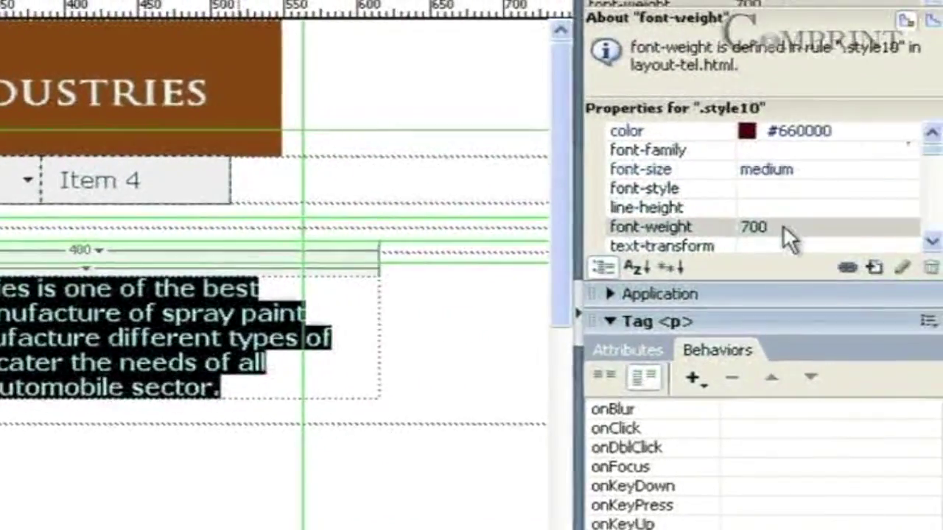
pyautogui.click(848, 225)
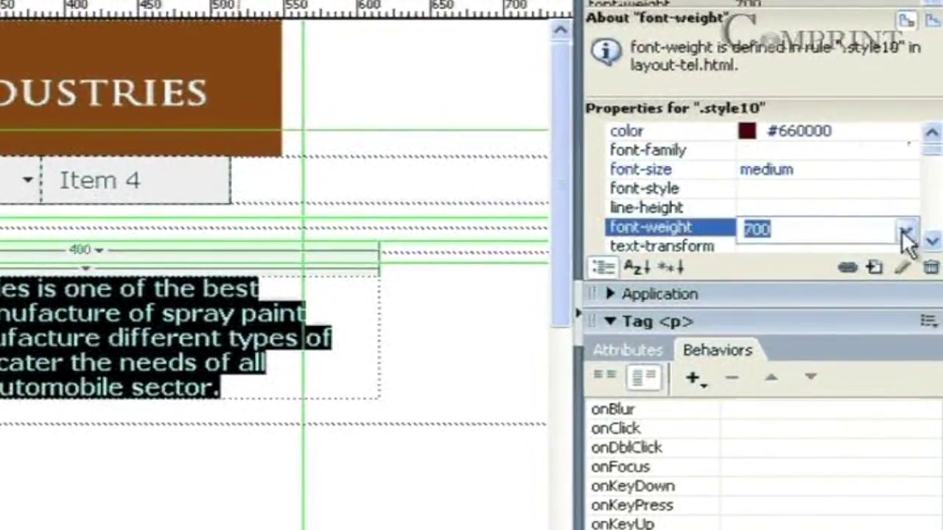
pyautogui.click(902, 231)
pyautogui.scroll(2, 826, 250)
pyautogui.click(777, 255)
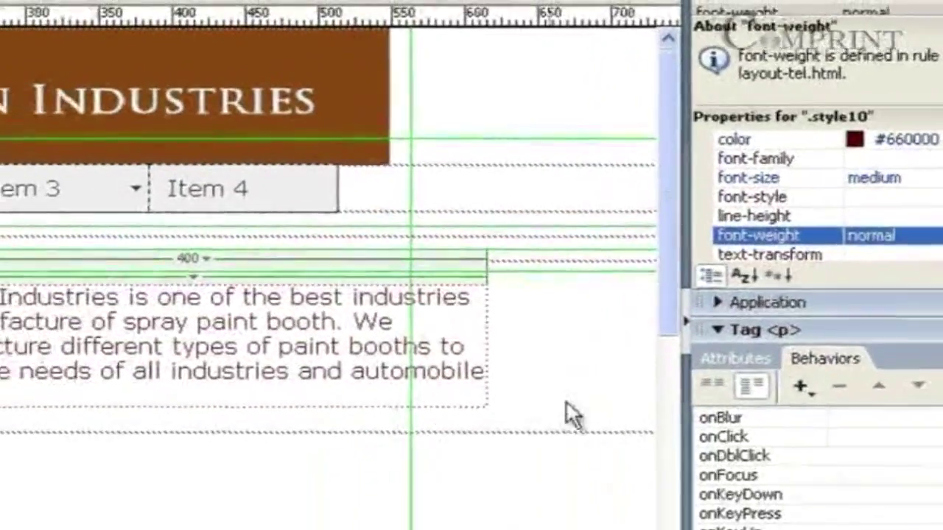
# - Set the text-transform of the .style10 rule to uppercase and deselect the paragraph
pyautogui.scroll(-2, 825, 197)
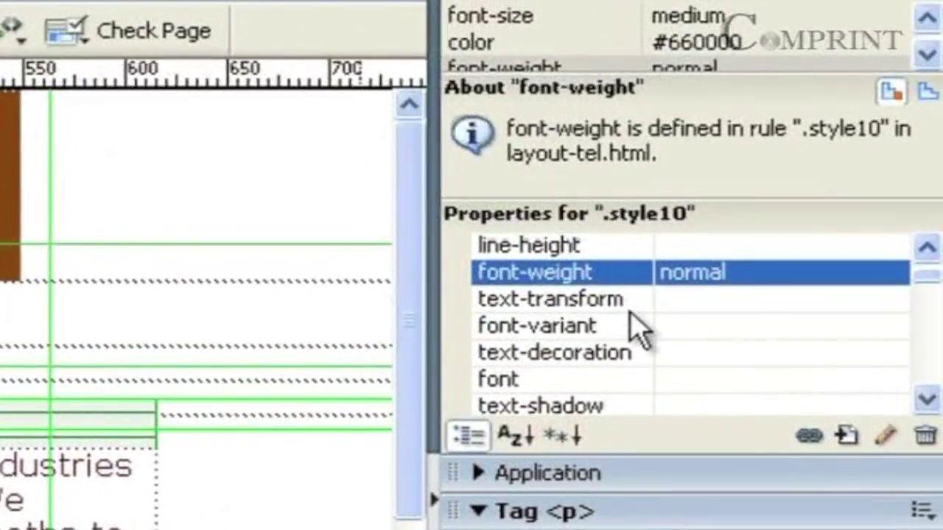
pyautogui.click(575, 330)
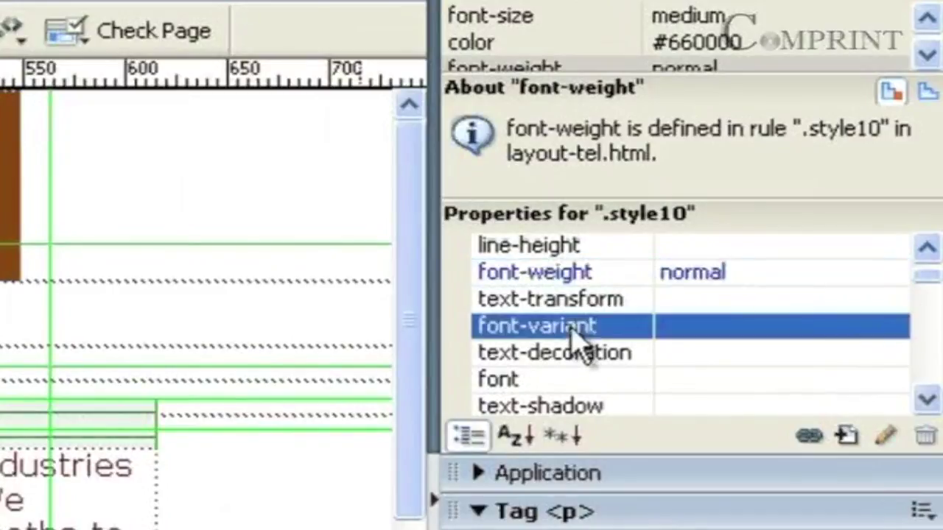
pyautogui.click(605, 300)
pyautogui.click(825, 302)
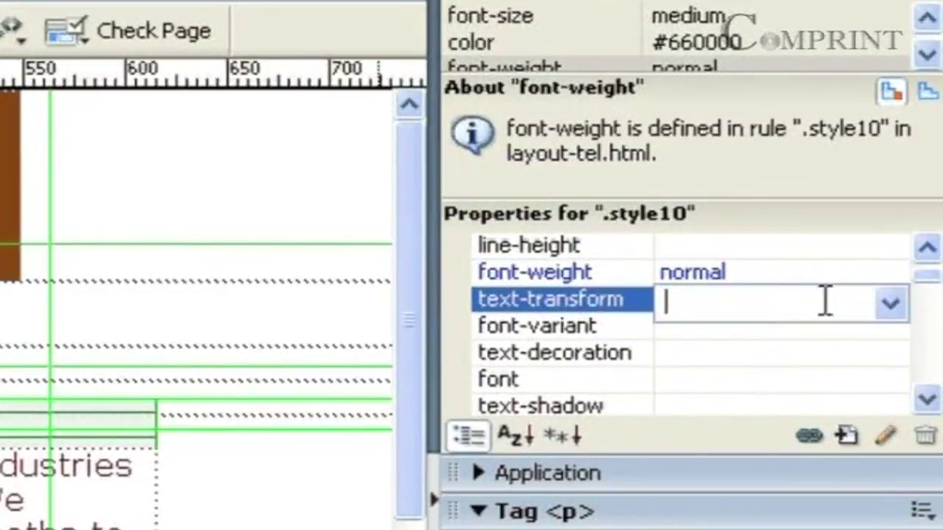
pyautogui.click(890, 306)
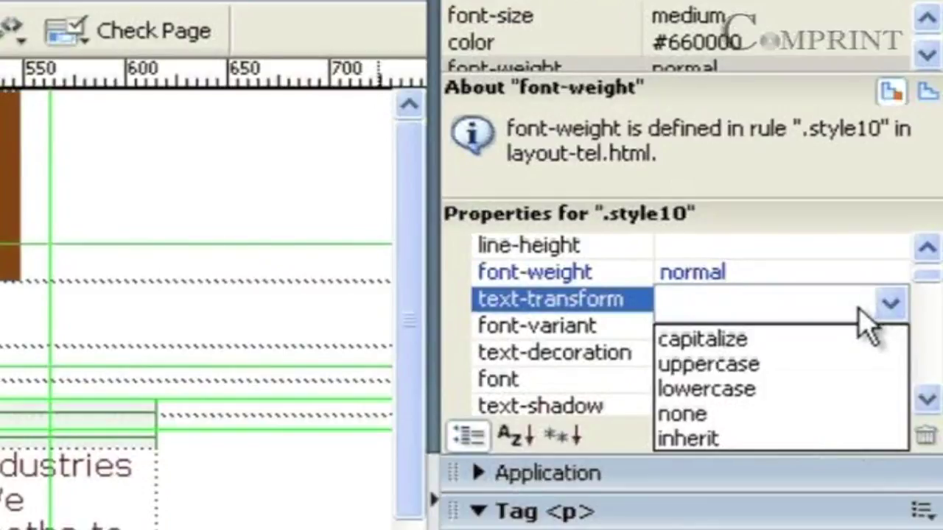
pyautogui.click(796, 379)
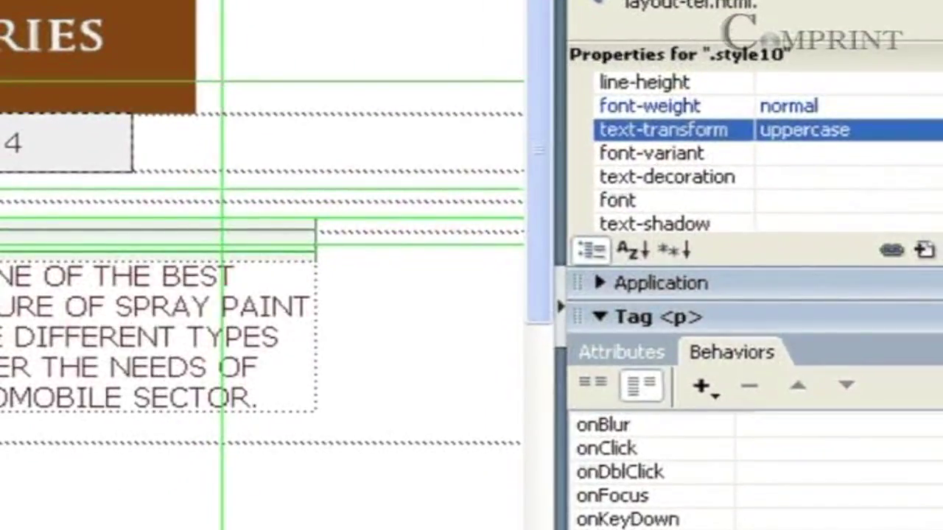
pyautogui.click(65, 357)
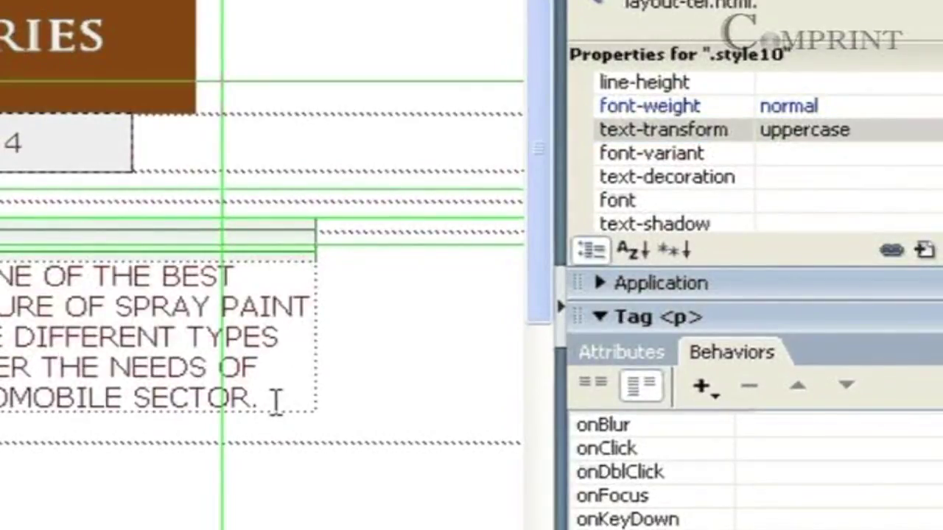
# - Select the whole uppercase paragraph and set its text-decoration to line-through in the .style10 rule
pyautogui.moveTo(267, 398); pyautogui.dragTo(4, 276)
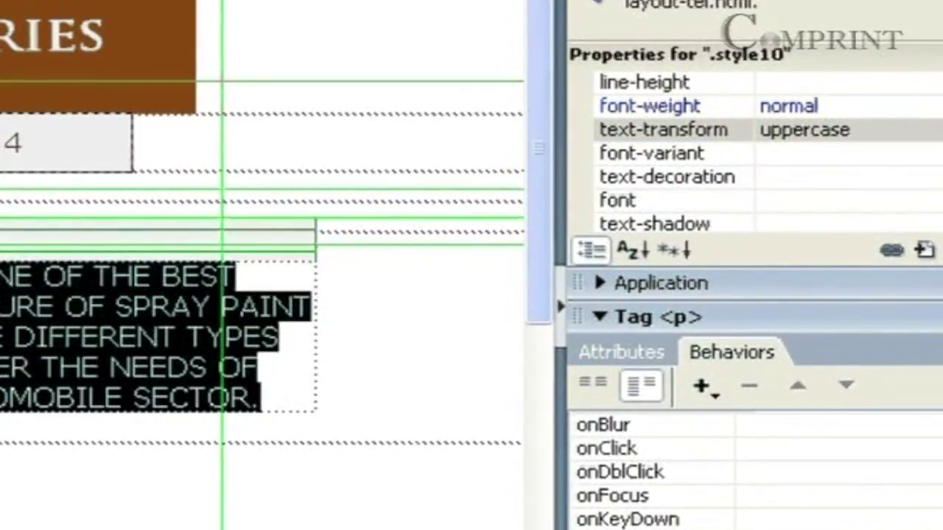
pyautogui.click(398, 338)
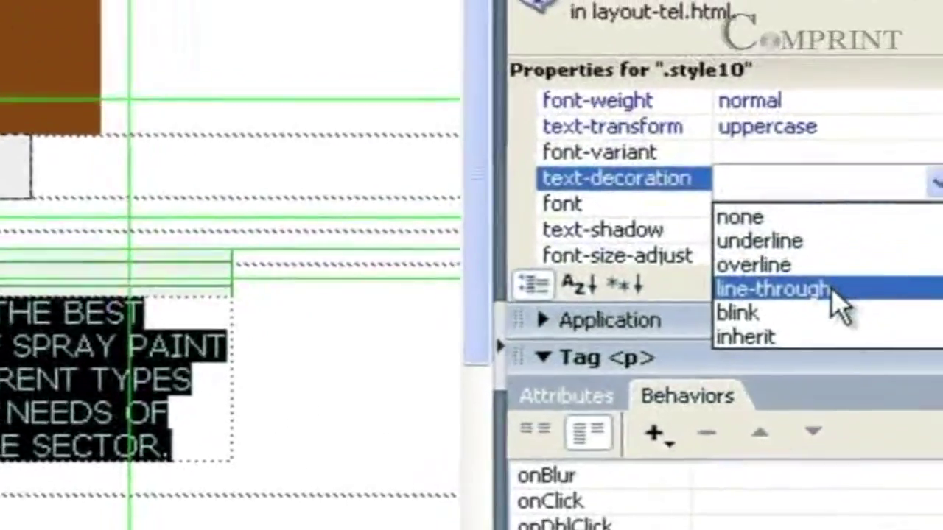
pyautogui.click(834, 292)
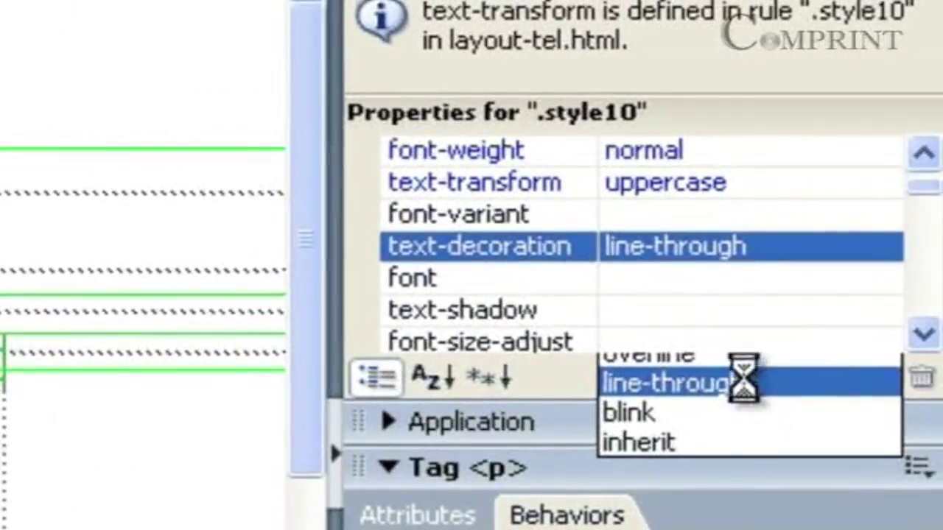
# - Change the text-decoration of the .style10 rule to blink and place the cursor at the paragraph's end
pyautogui.click(874, 257)
pyautogui.click(878, 252)
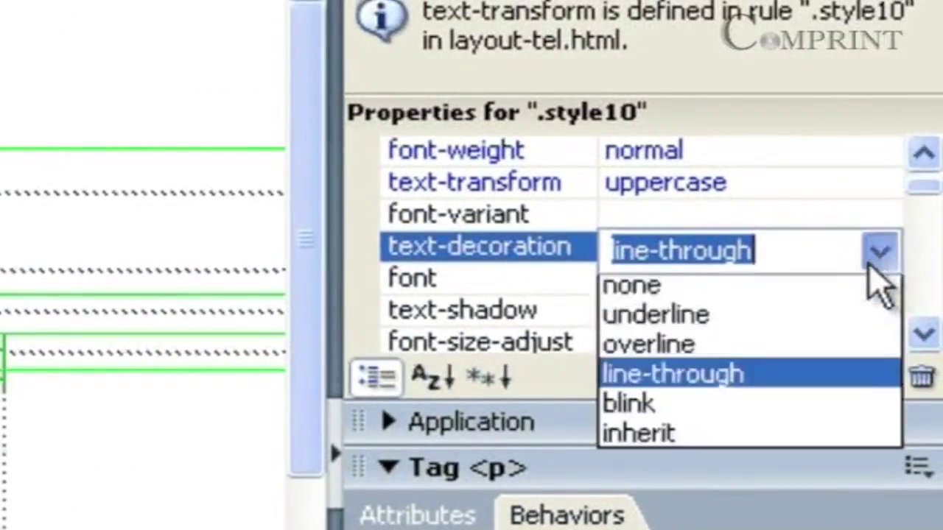
pyautogui.click(655, 416)
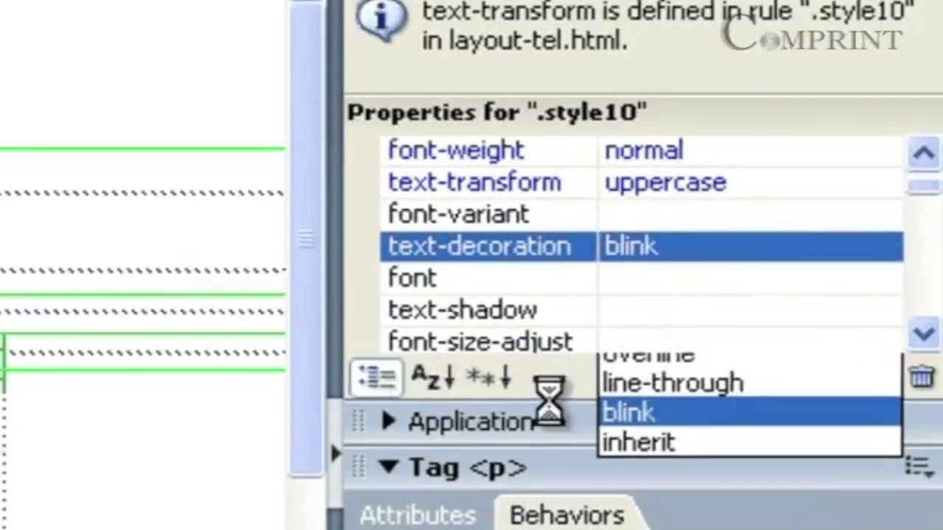
pyautogui.click(263, 411)
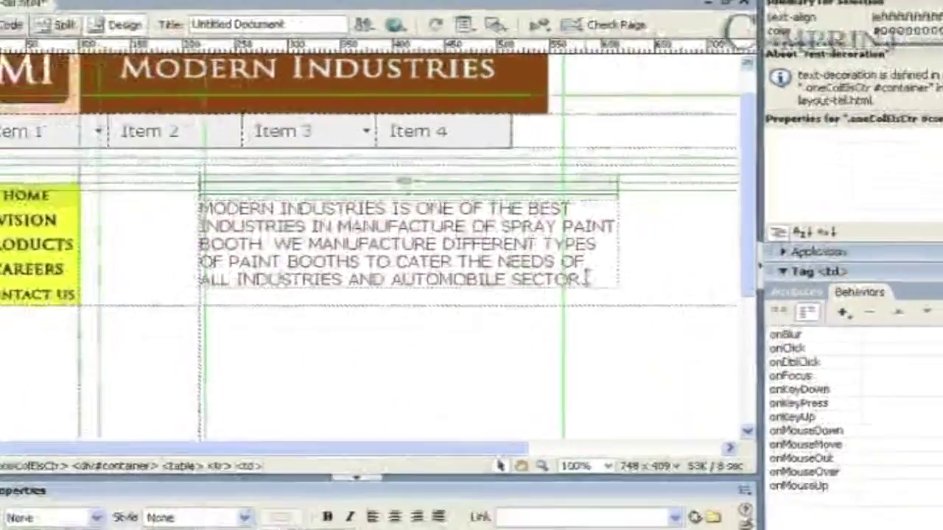
pyautogui.click(608, 274)
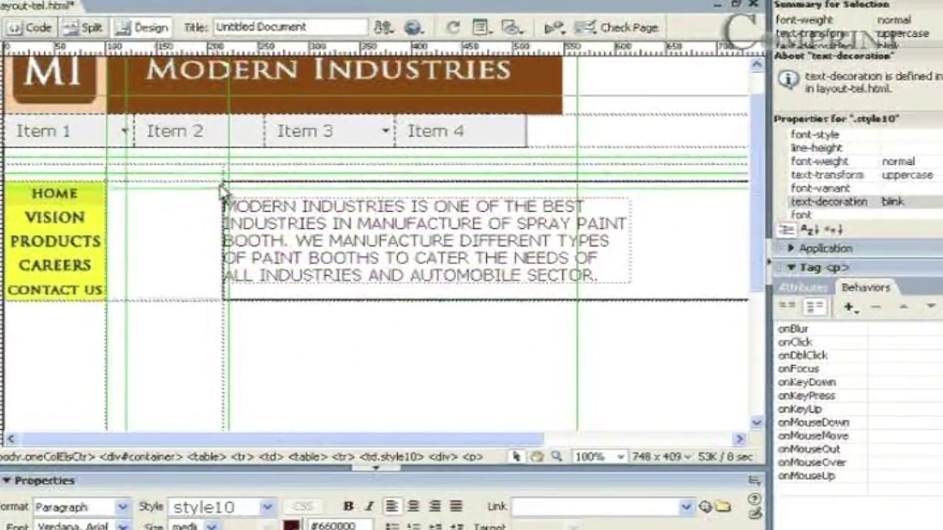